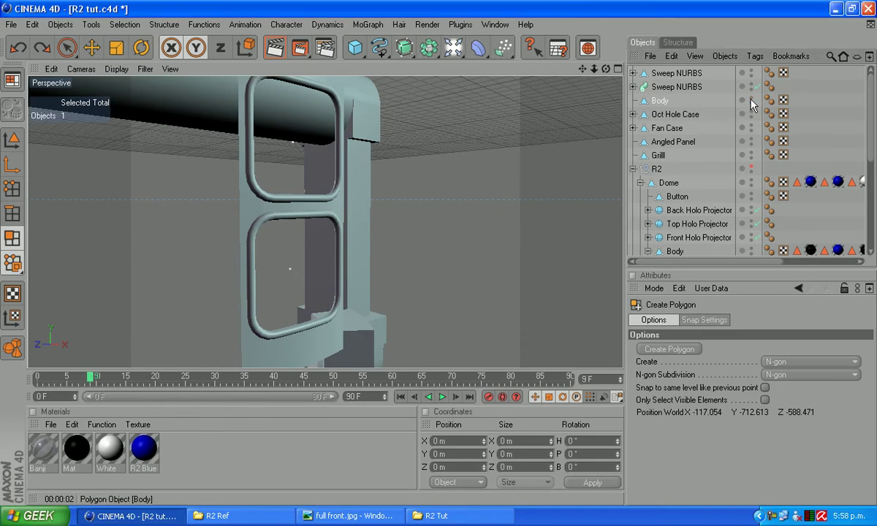
# Show the Body object, hide both Sweep NURBS objects, and select Body for editing.
pyautogui.click(751, 100)
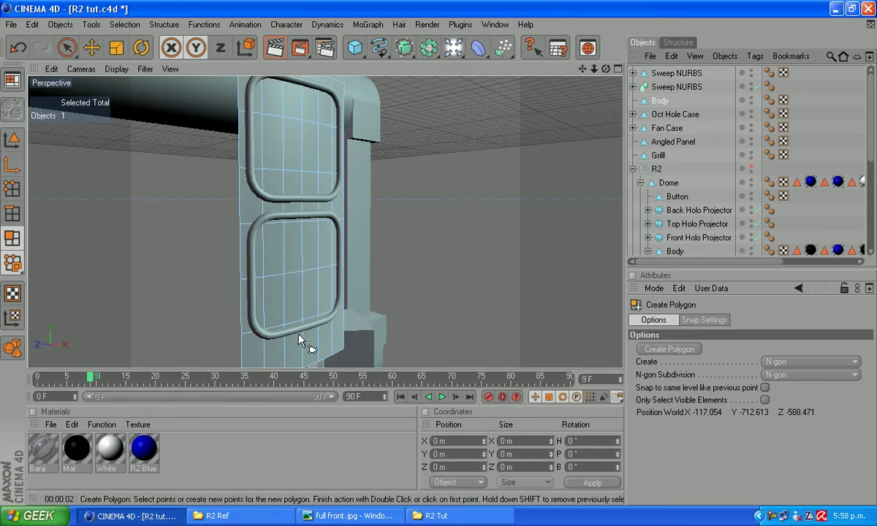
pyautogui.click(751, 72)
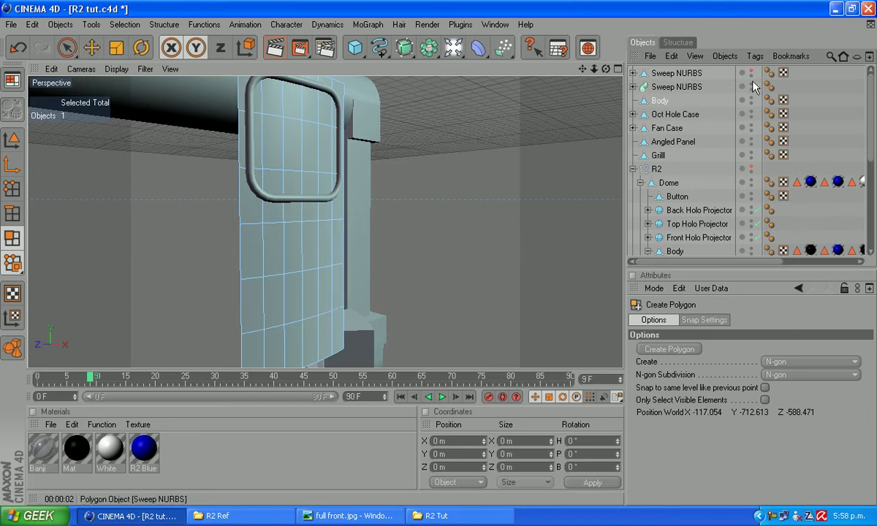
pyautogui.click(752, 85)
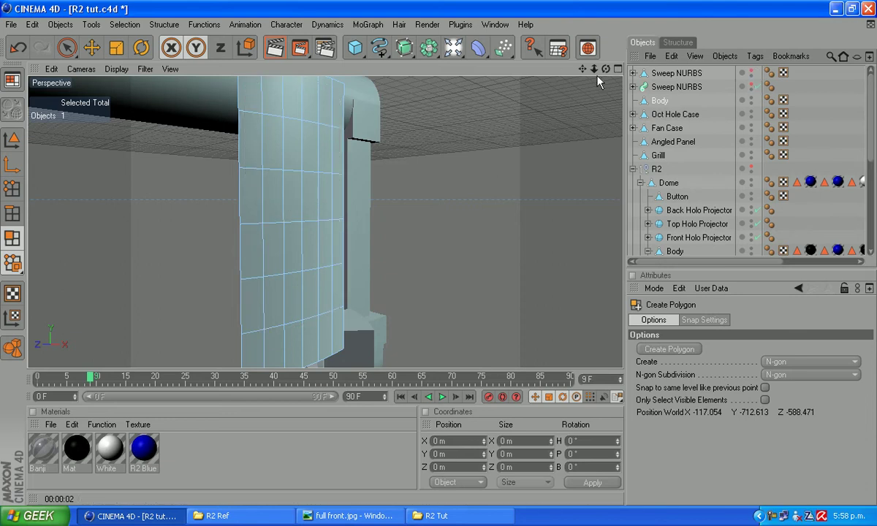
pyautogui.click(662, 101)
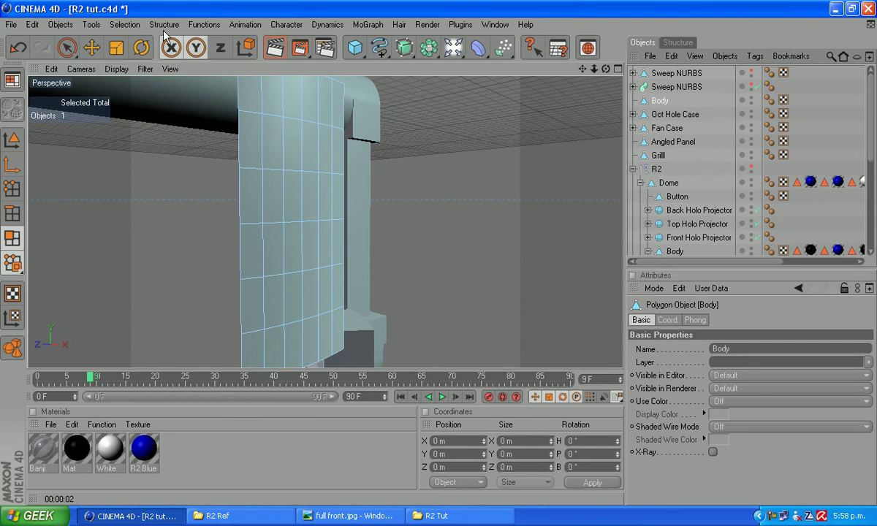
# Select all polygons of Body and extrude them inward with an offset of about -347 m to form a deep block.
pyautogui.click(138, 27)
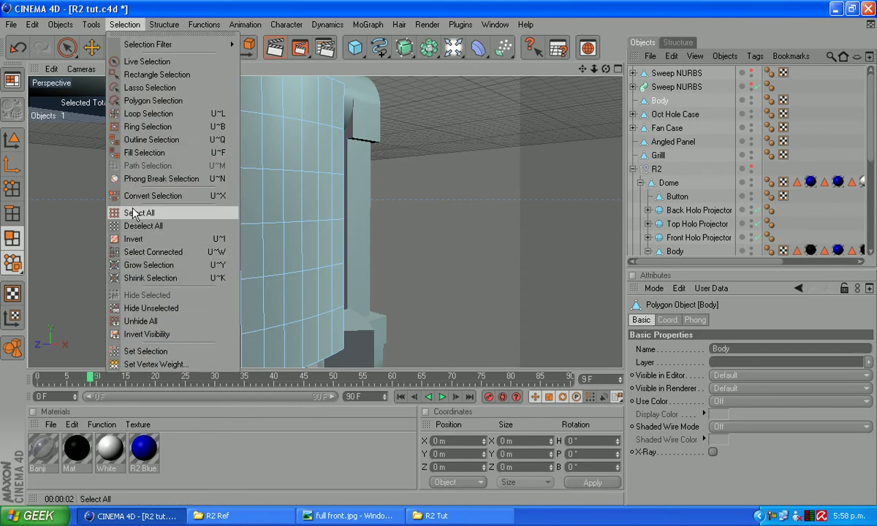
pyautogui.click(131, 211)
pyautogui.keyDown('alt'); pyautogui.moveTo(296, 220); pyautogui.dragTo(241, 251); pyautogui.keyUp('alt')
pyautogui.rightClick(422, 277)
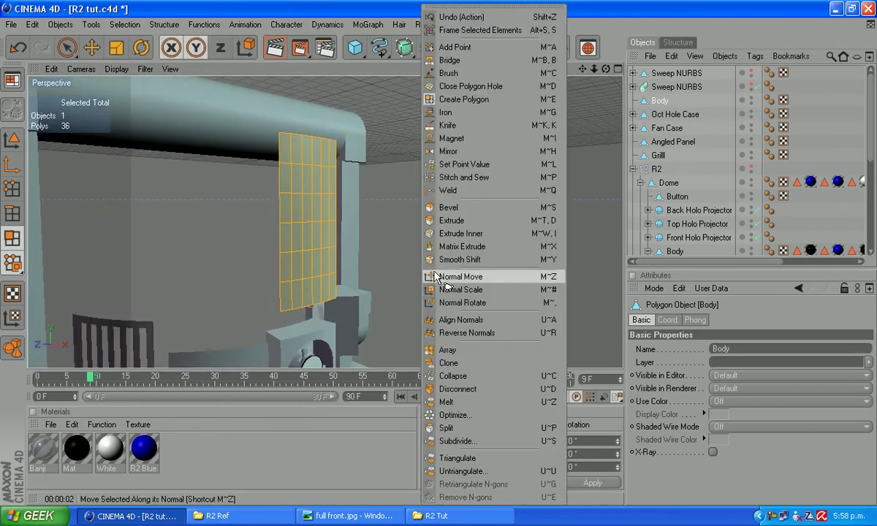
pyautogui.click(468, 221)
pyautogui.moveTo(465, 239); pyautogui.dragTo(263, 217)
pyautogui.moveTo(605, 68); pyautogui.dragTo(469, 194)
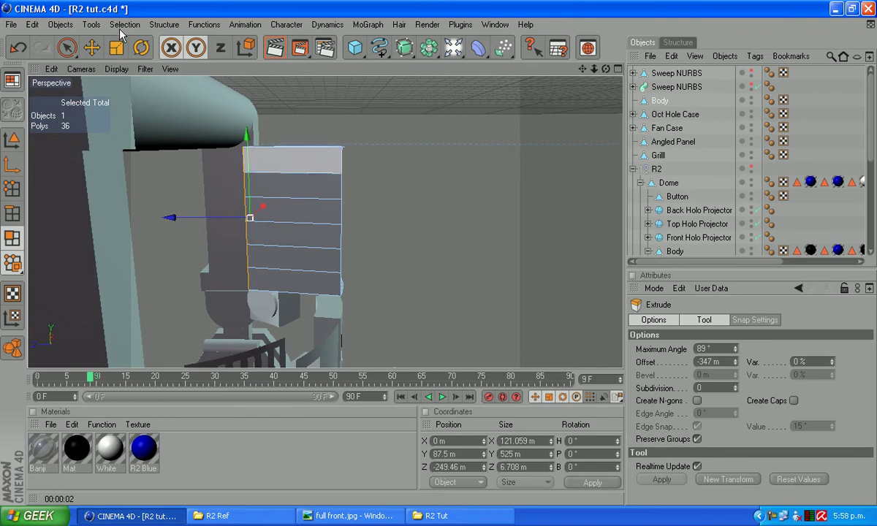
# Cut the extruded block vertically through its side walls, slightly beyond half depth, using the Knife in Plane mode with the X-Y plane.
pyautogui.click(159, 25)
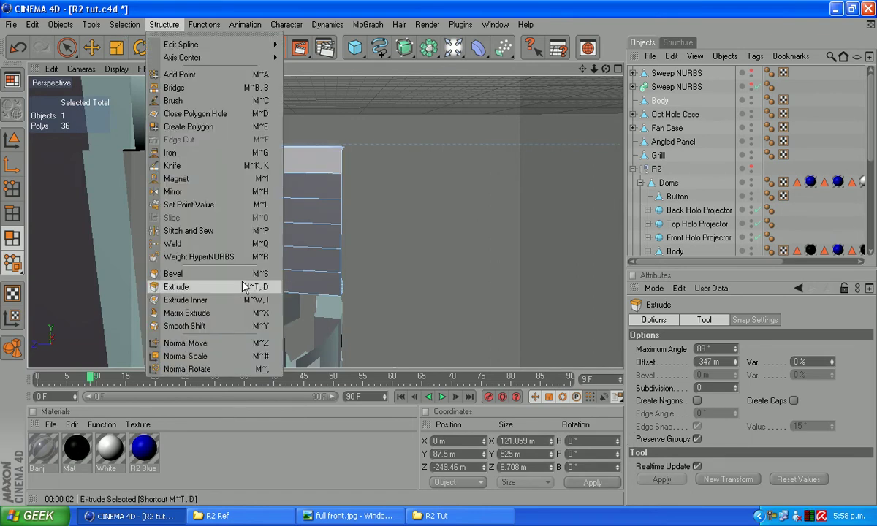
pyautogui.click(225, 169)
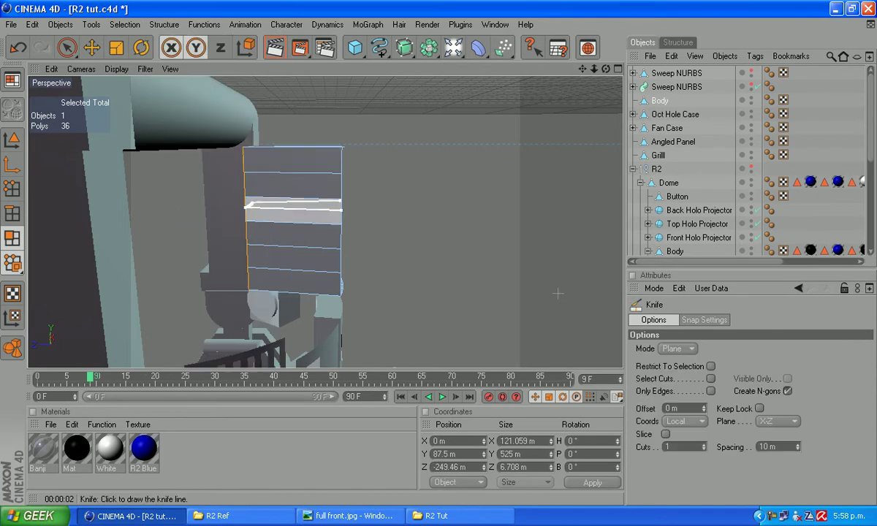
pyautogui.click(777, 422)
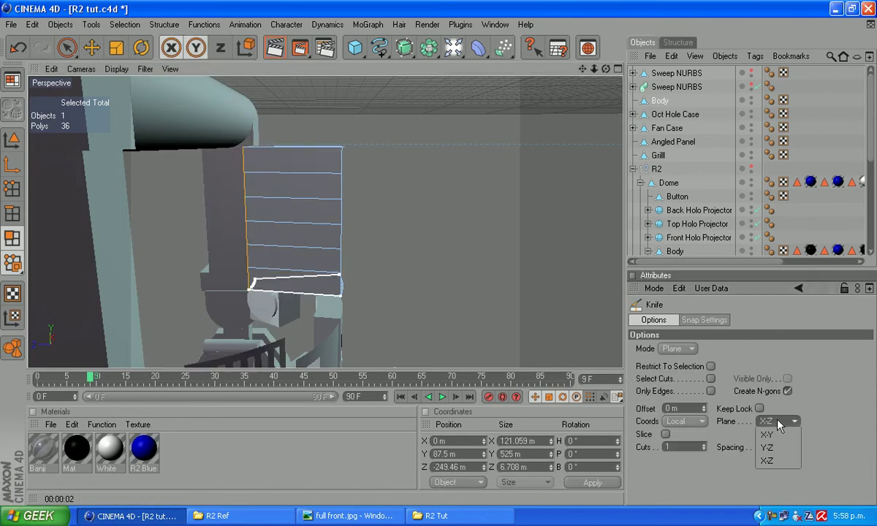
pyautogui.click(788, 452)
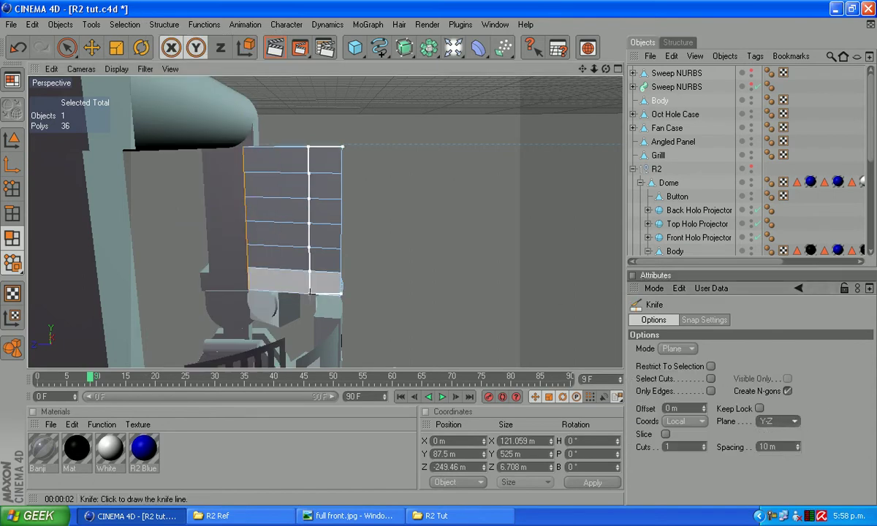
pyautogui.click(766, 422)
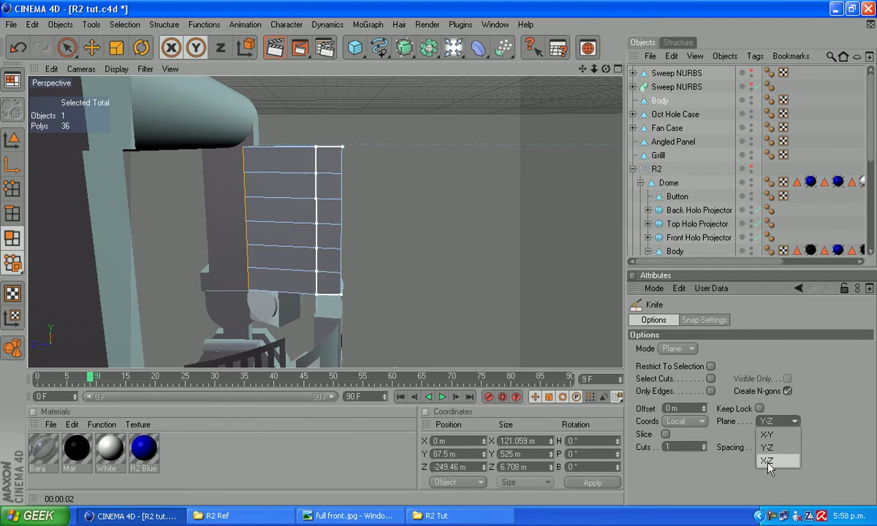
pyautogui.click(766, 435)
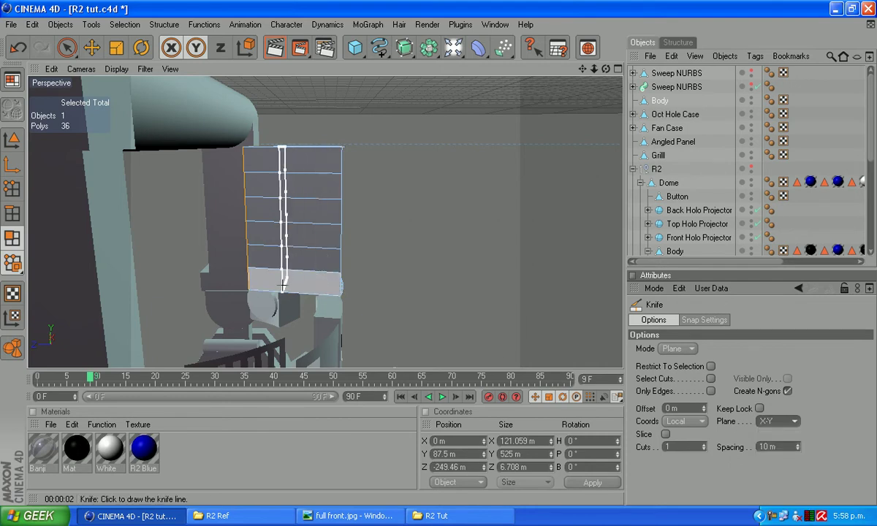
pyautogui.moveTo(606, 70); pyautogui.dragTo(796, 89)
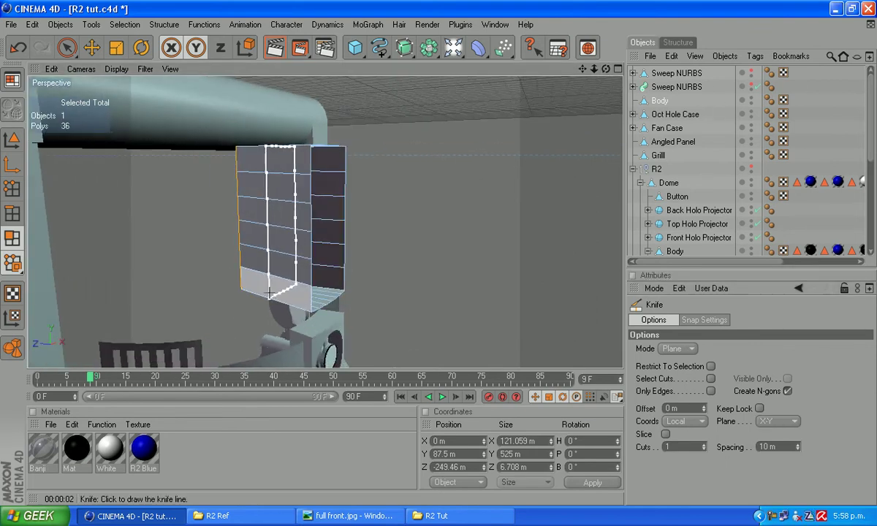
pyautogui.click(282, 293)
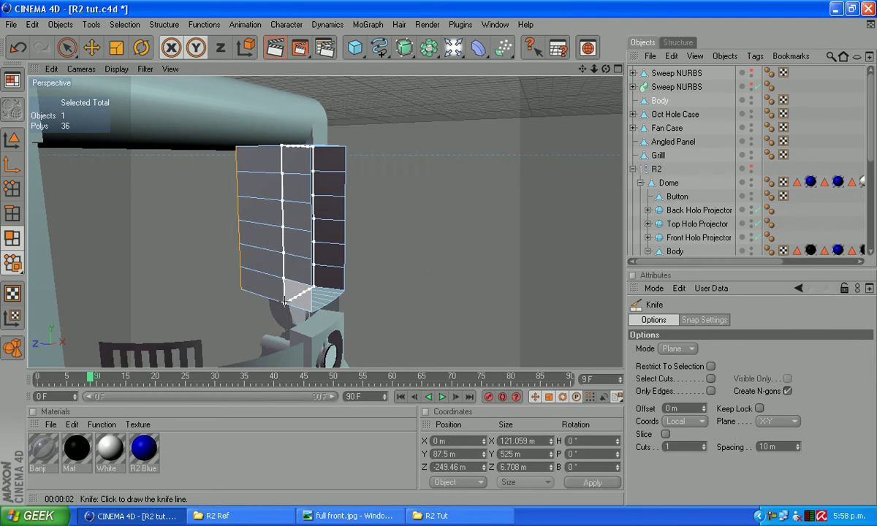
# Set the Knife plane to X-Z and cut horizontally around the block through the middle of each of the three upper rows.
pyautogui.keyDown('alt'); pyautogui.moveTo(559, 110); pyautogui.dragTo(410, 183); pyautogui.keyUp('alt')
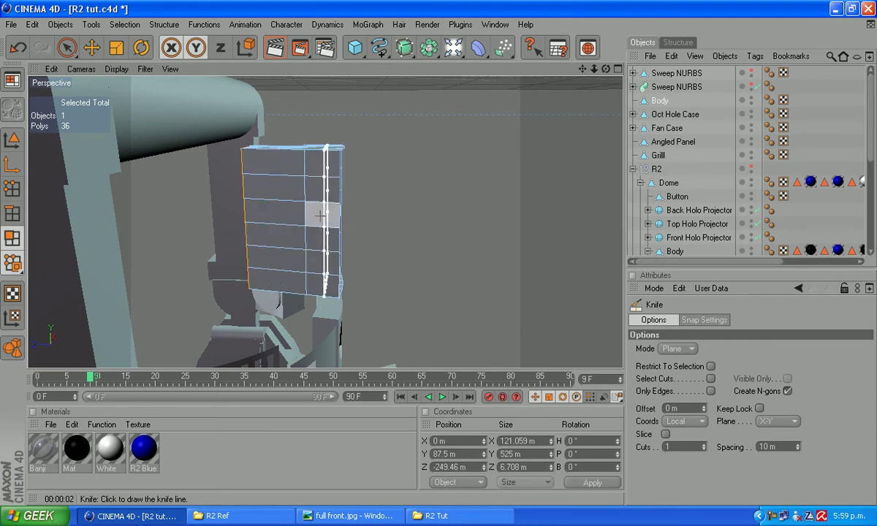
pyautogui.moveTo(605, 69); pyautogui.dragTo(556, 94)
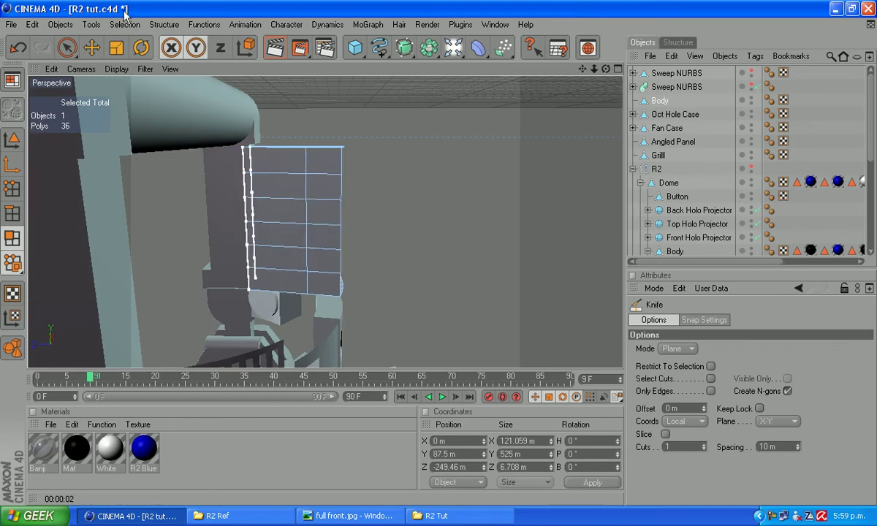
pyautogui.click(155, 26)
pyautogui.click(155, 26)
pyautogui.click(155, 26)
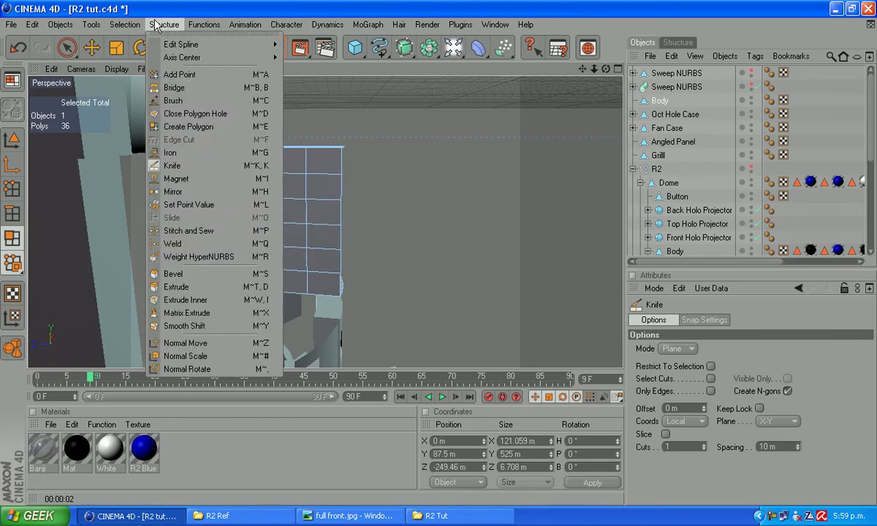
pyautogui.click(173, 165)
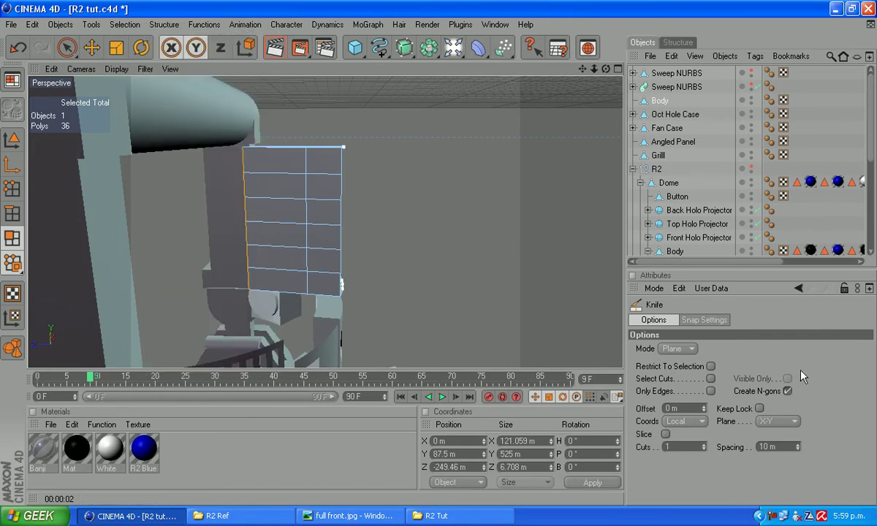
pyautogui.click(678, 349)
pyautogui.click(685, 351)
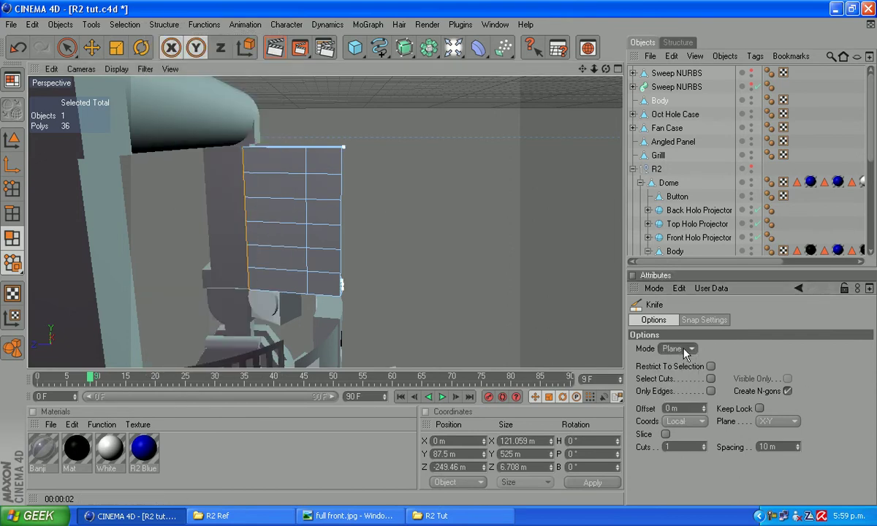
pyautogui.click(799, 426)
pyautogui.click(782, 463)
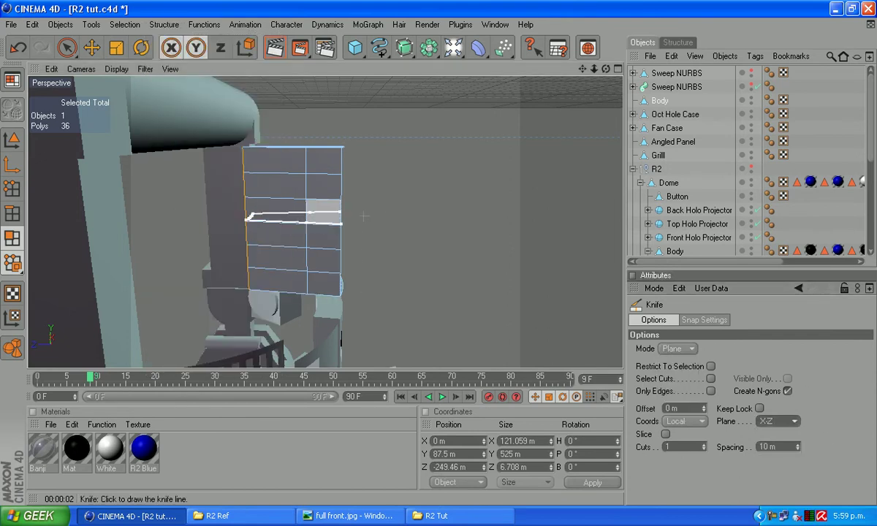
pyautogui.click(324, 160)
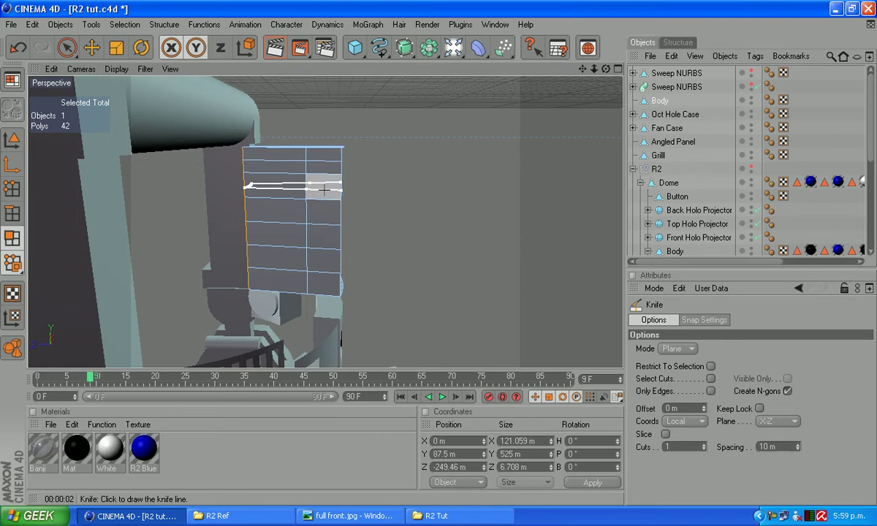
pyautogui.click(323, 190)
pyautogui.click(324, 216)
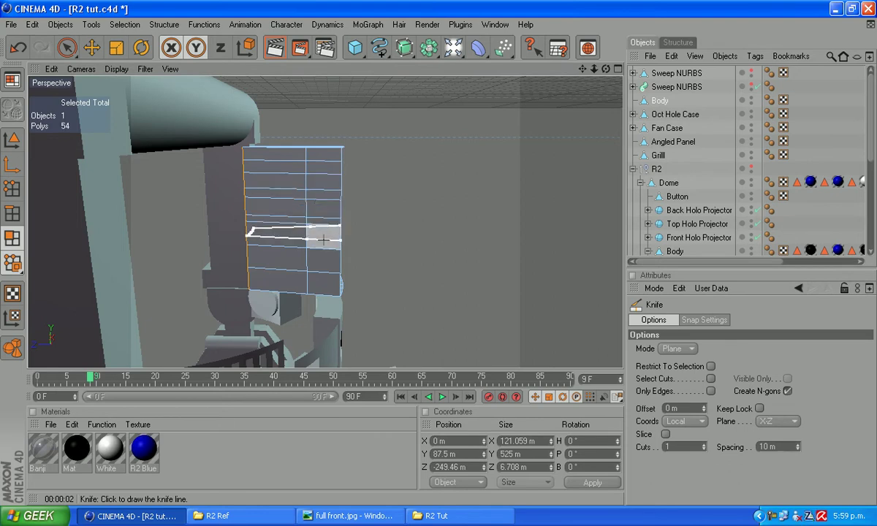
# Undo the third row's cut, then cut that row and the three rows below it horizontally through their middles.
pyautogui.click(17, 48)
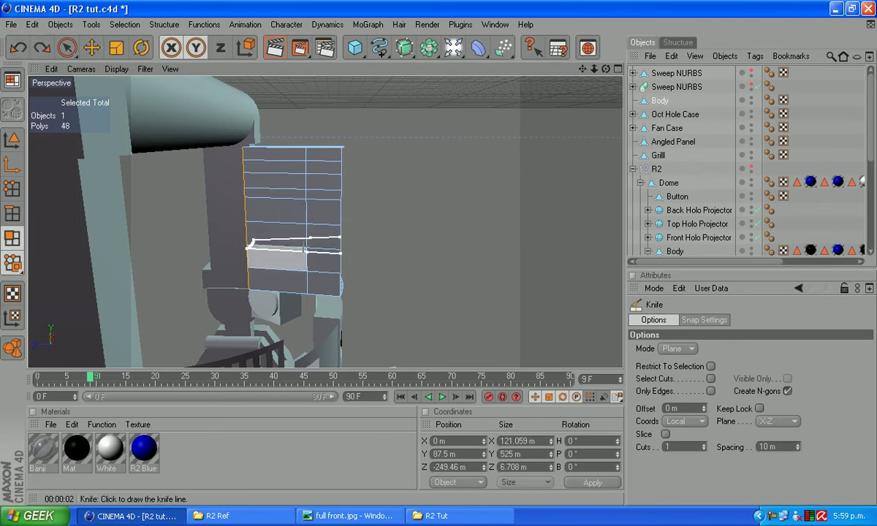
pyautogui.click(305, 210)
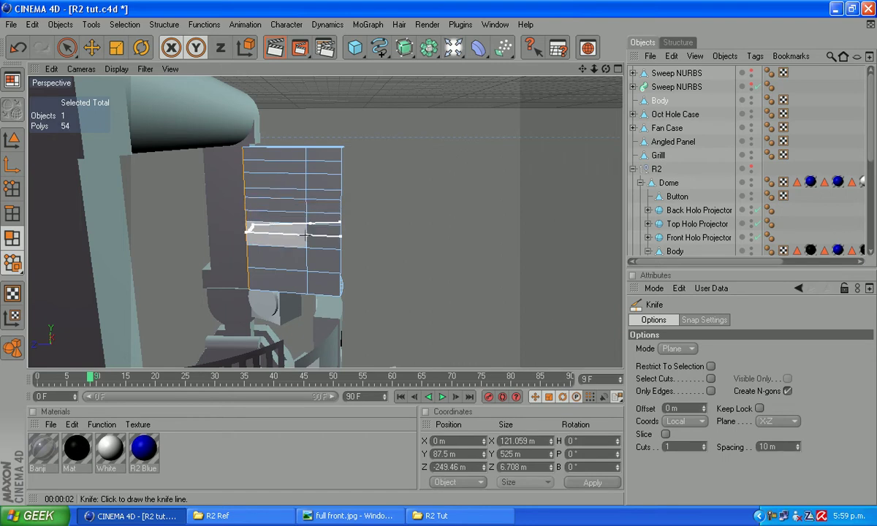
pyautogui.click(306, 235)
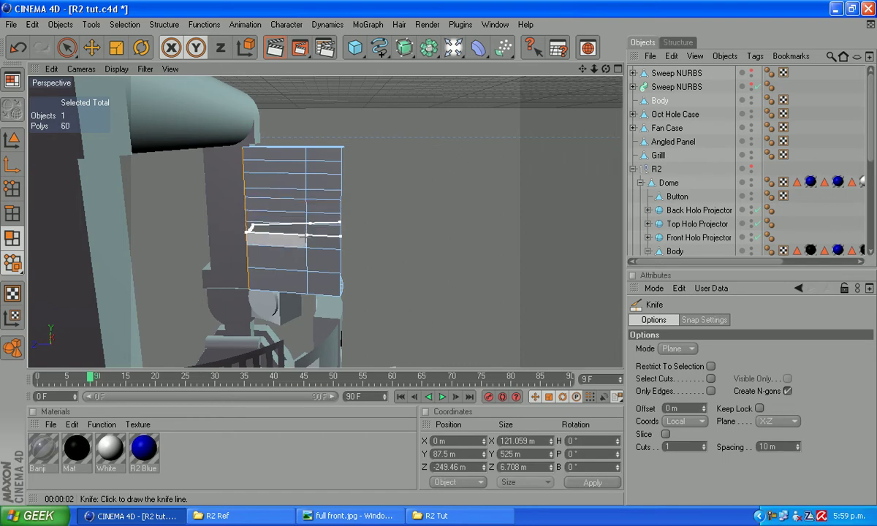
pyautogui.click(306, 262)
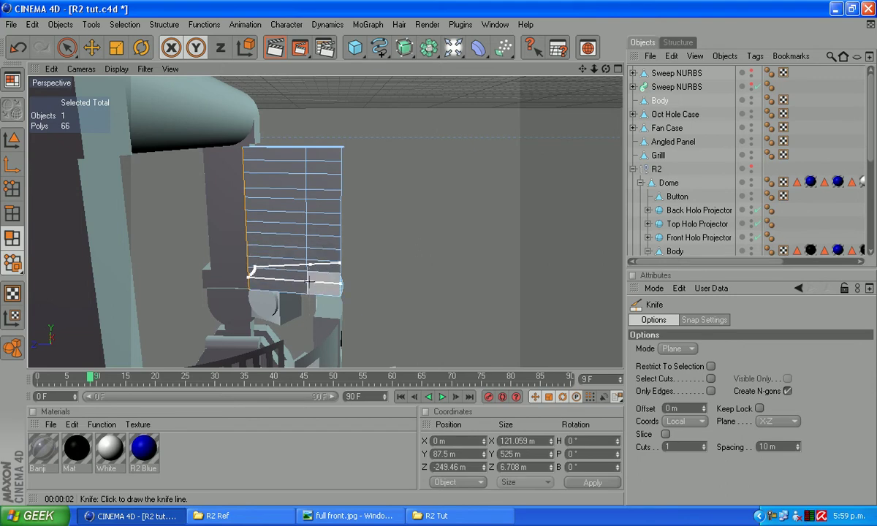
pyautogui.click(309, 280)
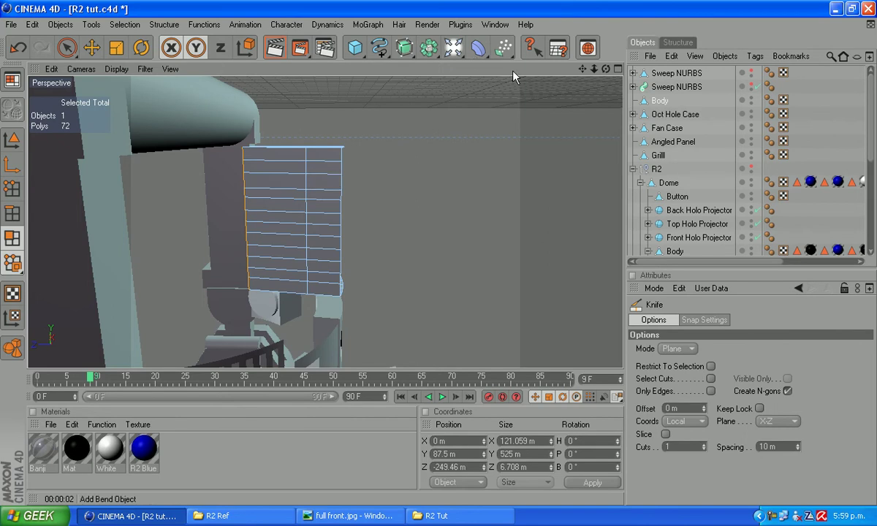
# Start the Create Polygon tool on Body, try a first point on the recess's front edge, and undo.
pyautogui.moveTo(659, 82); pyautogui.dragTo(860, 108)
pyautogui.moveTo(605, 70); pyautogui.dragTo(753, 34)
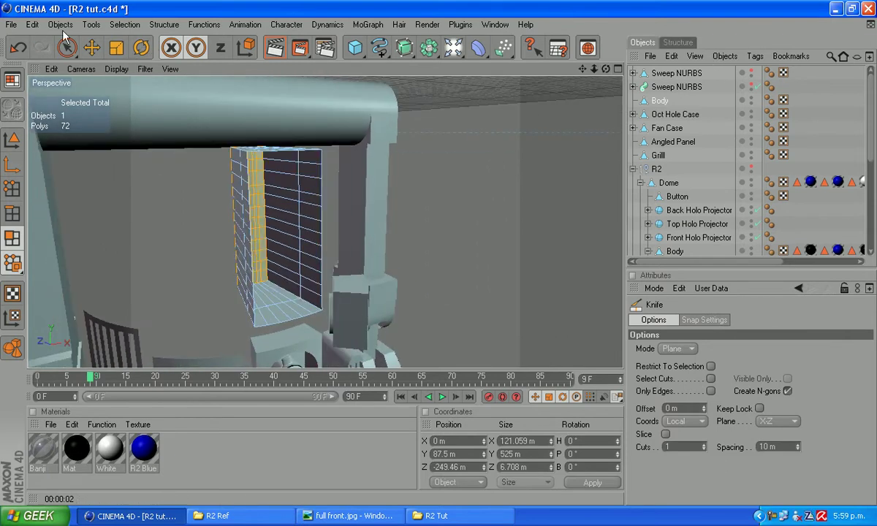
pyautogui.click(162, 25)
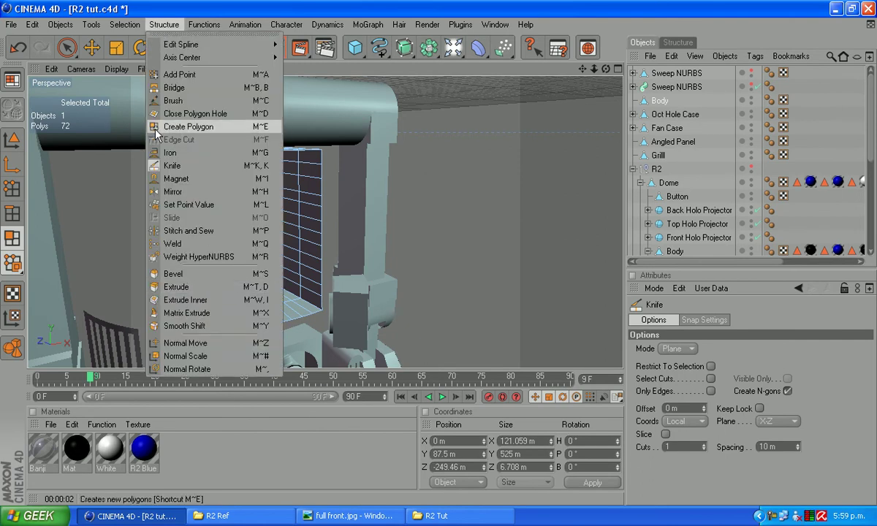
pyautogui.click(183, 127)
pyautogui.keyDown('alt'); pyautogui.moveTo(575, 78); pyautogui.dragTo(351, 219); pyautogui.keyUp('alt')
pyautogui.scroll(2, 350, 219)
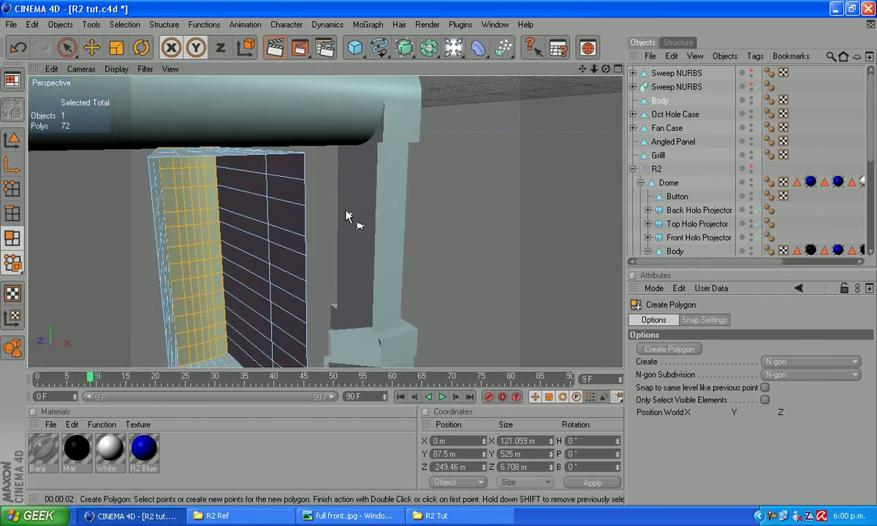
pyautogui.click(304, 180)
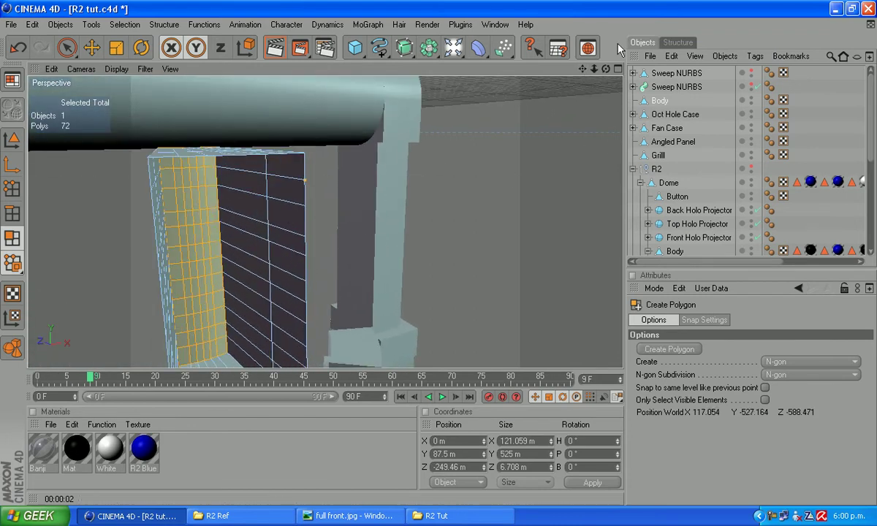
pyautogui.moveTo(607, 69); pyautogui.dragTo(607, 146)
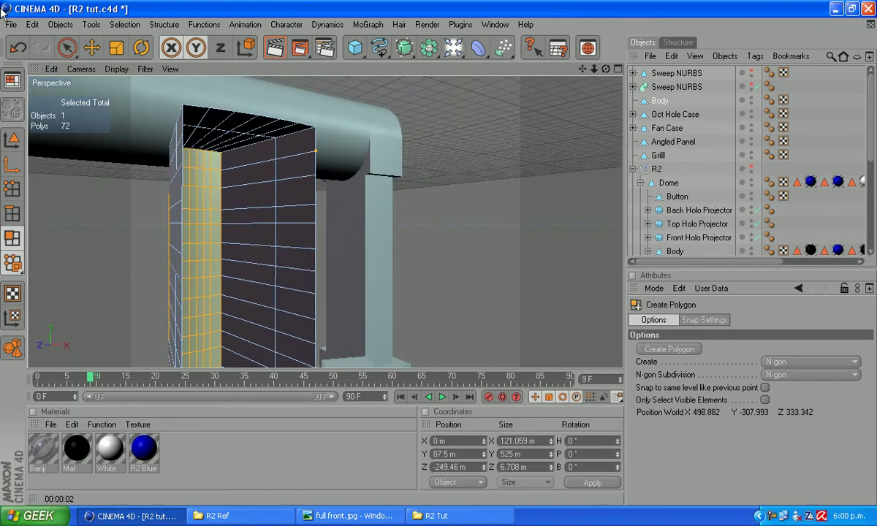
pyautogui.click(18, 48)
# Create the topmost slanted slat polygon, joining the upper midline points of both side walls to the front-edge points one row below.
pyautogui.click(316, 152)
pyautogui.click(276, 137)
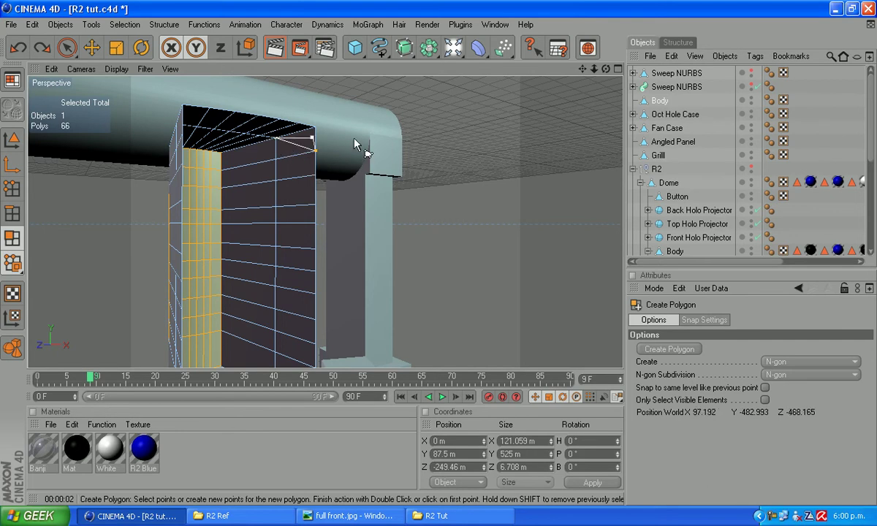
pyautogui.moveTo(606, 69); pyautogui.dragTo(869, 68)
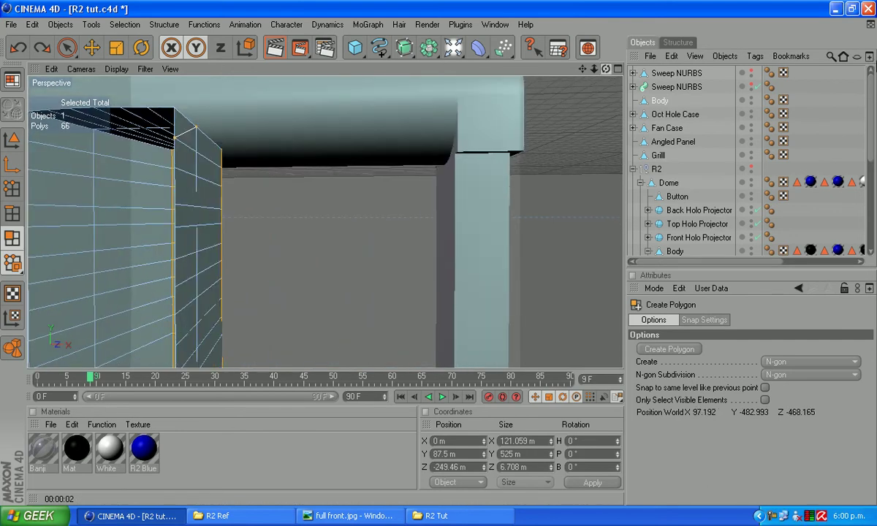
pyautogui.click(93, 131)
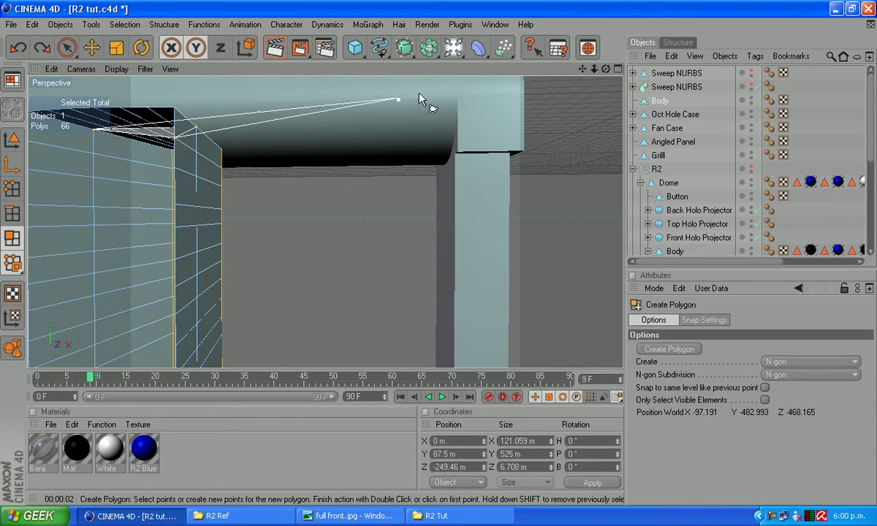
pyautogui.moveTo(581, 68); pyautogui.dragTo(676, 79)
pyautogui.click(174, 152)
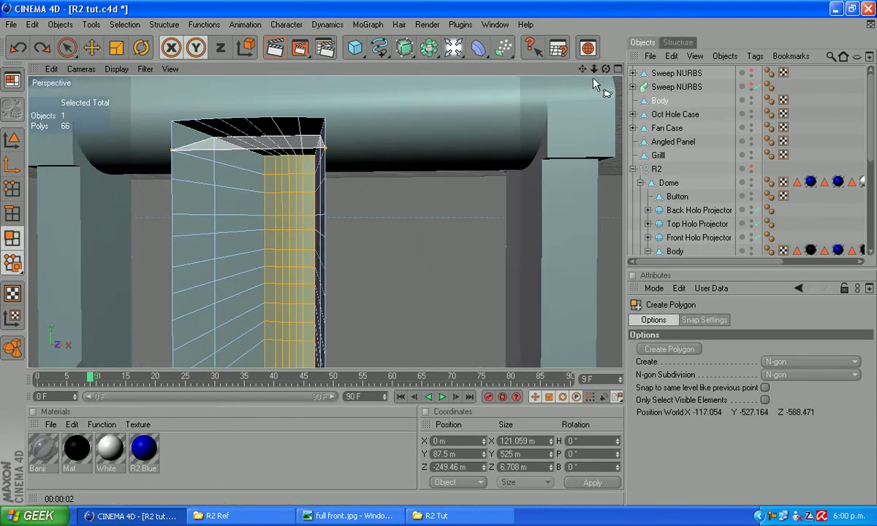
pyautogui.moveTo(606, 68); pyautogui.dragTo(441, 66)
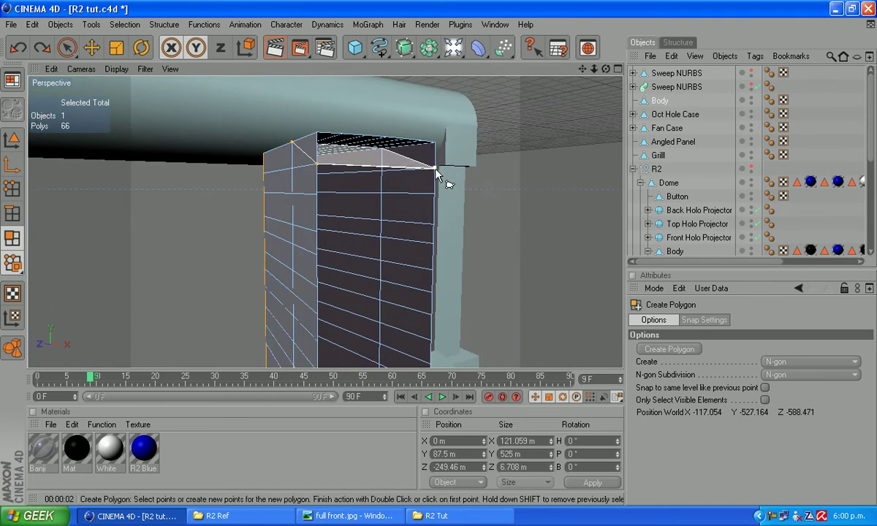
pyautogui.click(437, 168)
# Create the second slat polygon directly below the first, from the walls' midline points to the front-edge points one row lower.
pyautogui.click(434, 194)
pyautogui.click(382, 170)
pyautogui.moveTo(606, 69); pyautogui.dragTo(875, 76)
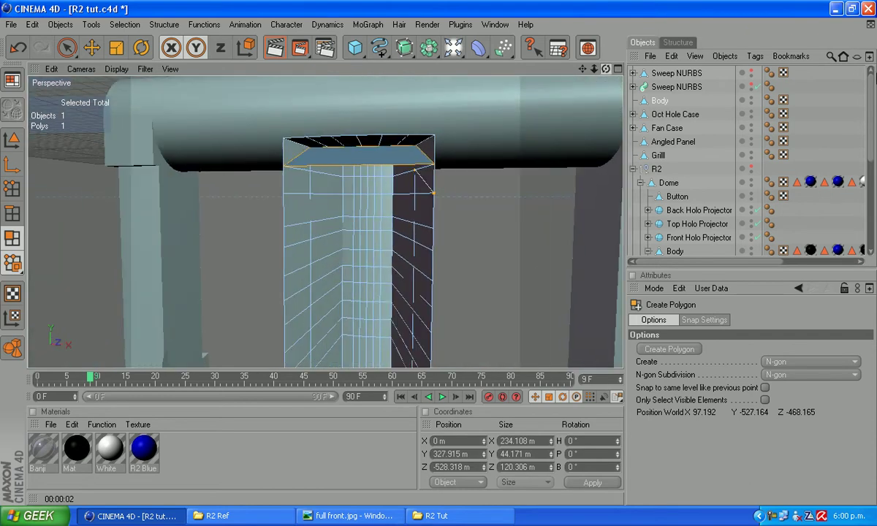
pyautogui.click(285, 193)
pyautogui.doubleClick(435, 195)
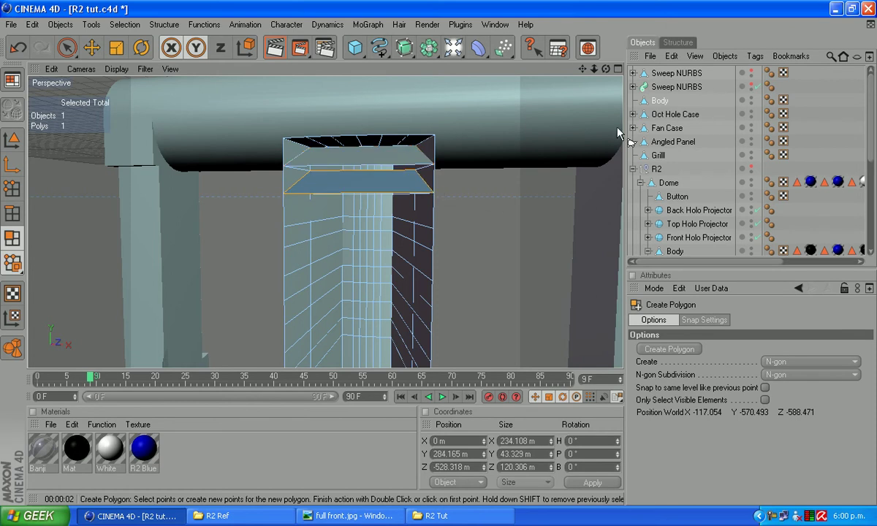
# Create the third slanted slat polygon across the recess, connecting the next row's midline and lower front-edge points.
pyautogui.moveTo(605, 68); pyautogui.dragTo(351, 172)
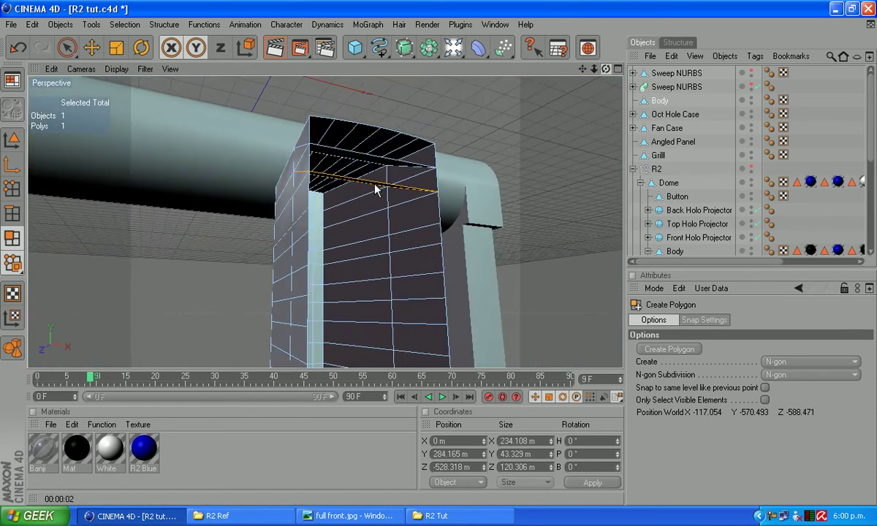
pyautogui.click(438, 223)
pyautogui.click(387, 207)
pyautogui.moveTo(612, 75); pyautogui.dragTo(401, 280)
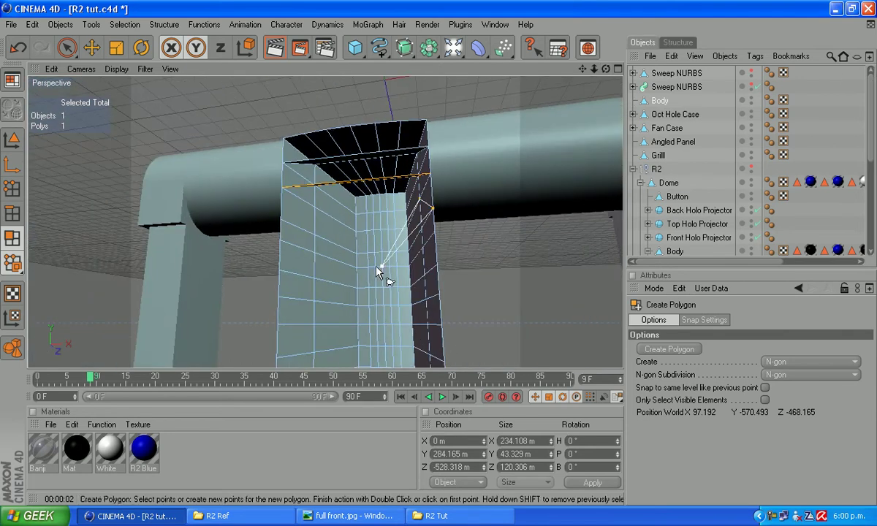
pyautogui.click(281, 218)
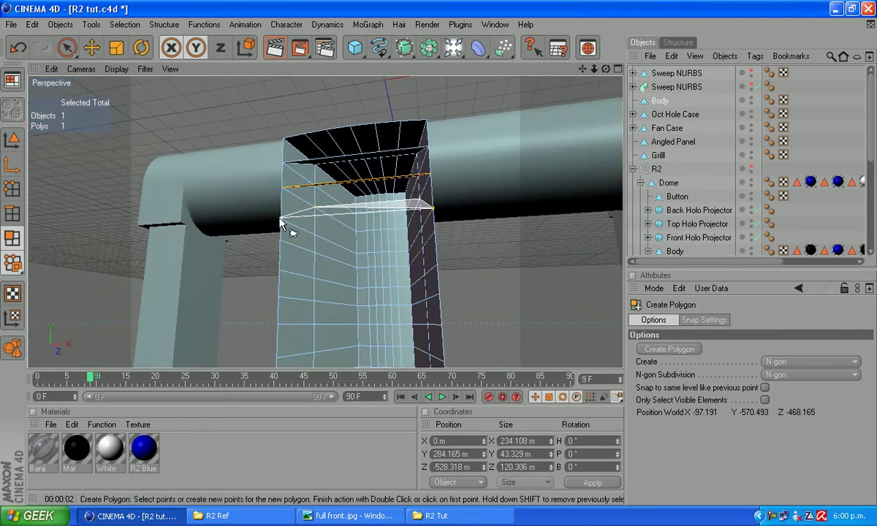
pyautogui.doubleClick(434, 210)
# Create the fourth slat polygon between the side walls, sloping from the midline points down to the front edges.
pyautogui.moveTo(600, 73); pyautogui.dragTo(435, 255)
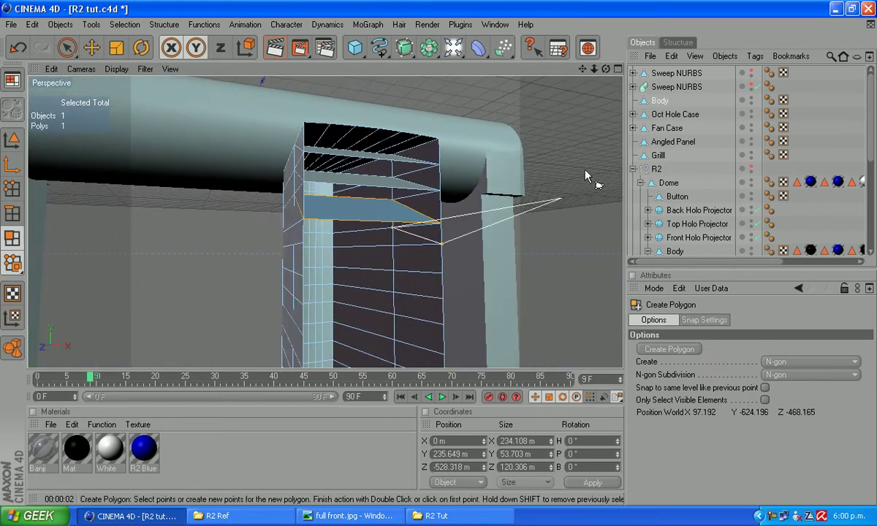
pyautogui.moveTo(606, 69); pyautogui.dragTo(766, 70)
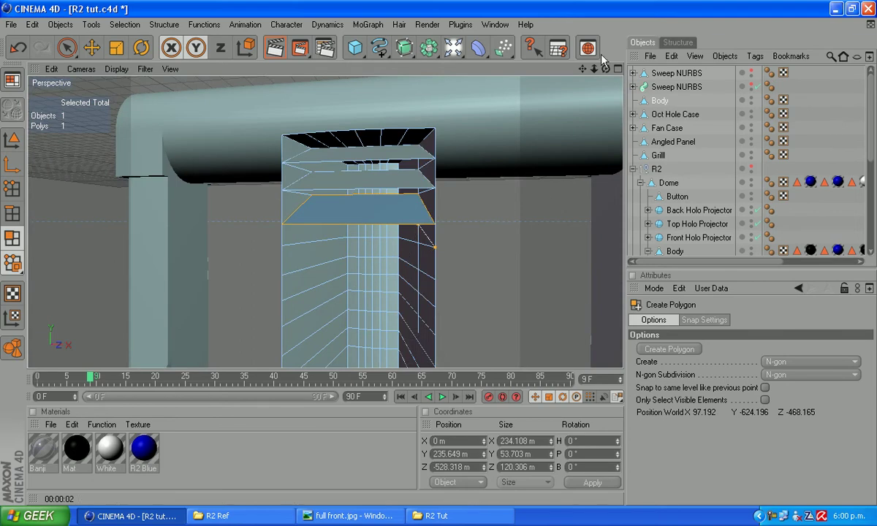
pyautogui.moveTo(606, 69); pyautogui.dragTo(303, 244)
pyautogui.click(311, 234)
pyautogui.click(281, 240)
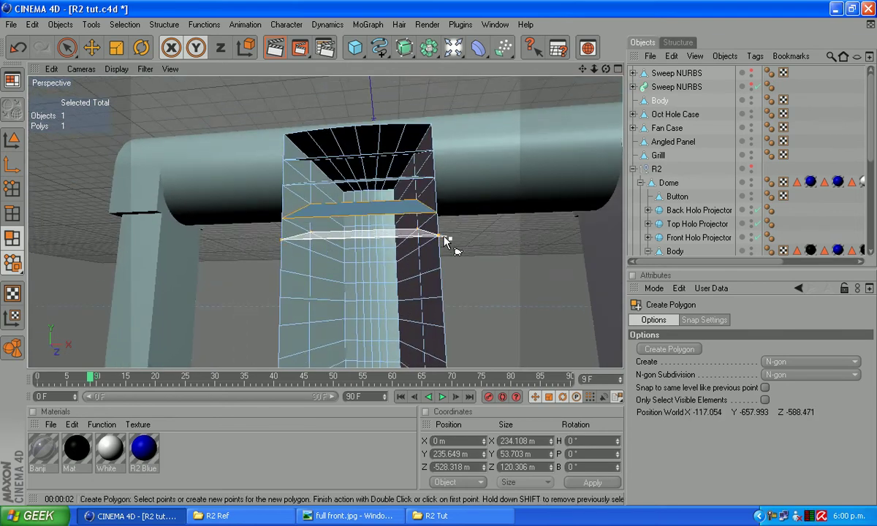
pyautogui.doubleClick(441, 240)
# Build the fifth slat polygon below the fourth, joining two midline points with two front-edge points one row lower.
pyautogui.click(439, 268)
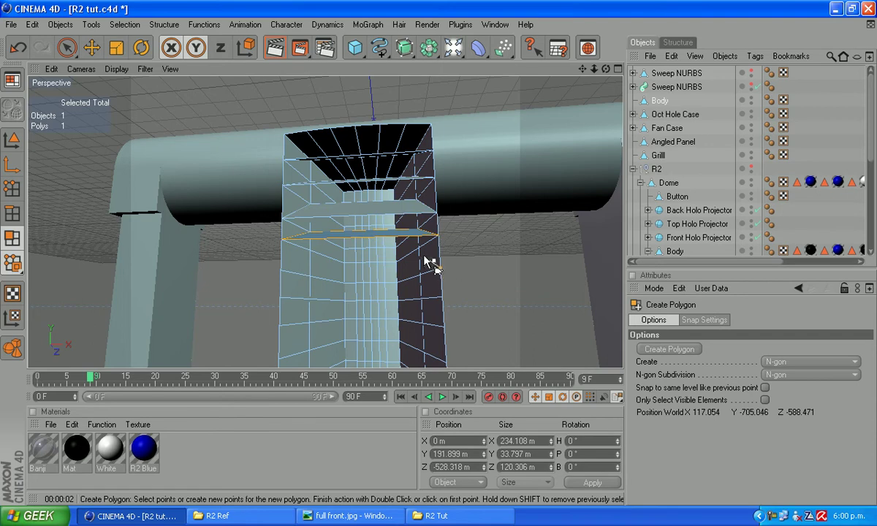
pyautogui.click(418, 248)
pyautogui.click(311, 251)
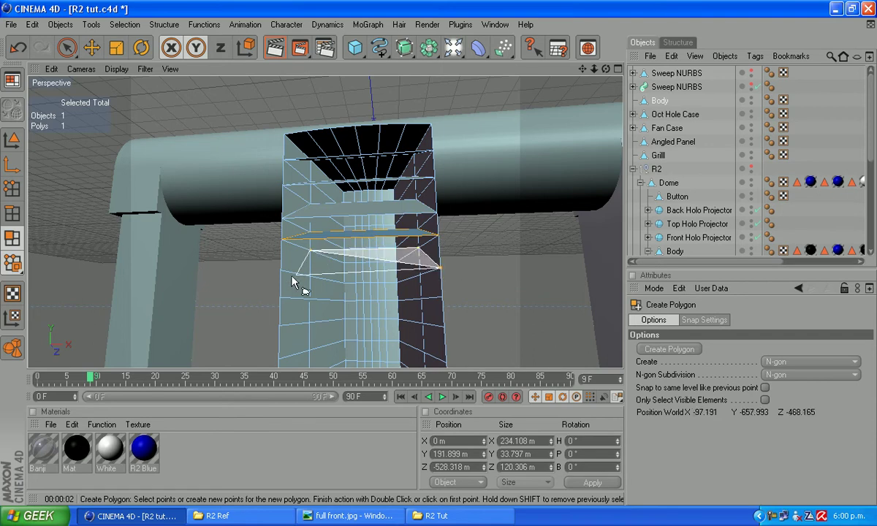
pyautogui.click(282, 270)
pyautogui.click(441, 270)
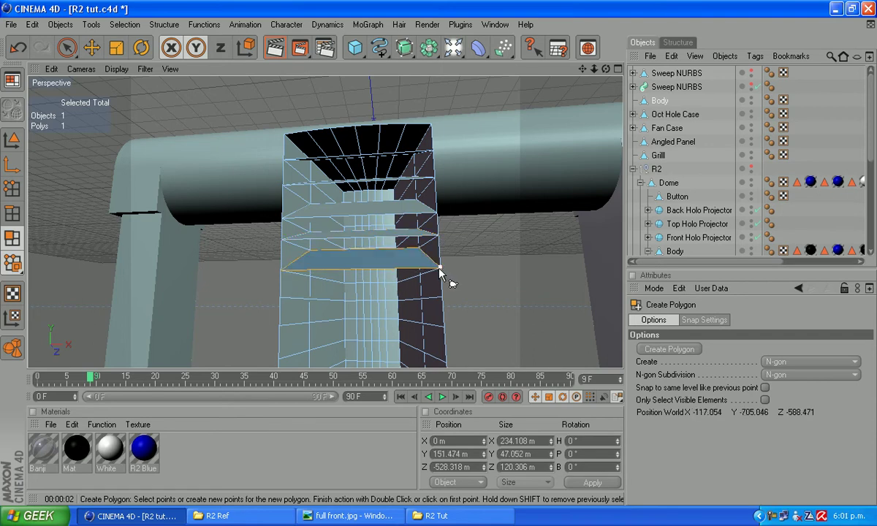
# Build the sixth slanted slat polygon across the next row of the recess.
pyautogui.moveTo(582, 68); pyautogui.dragTo(587, 6)
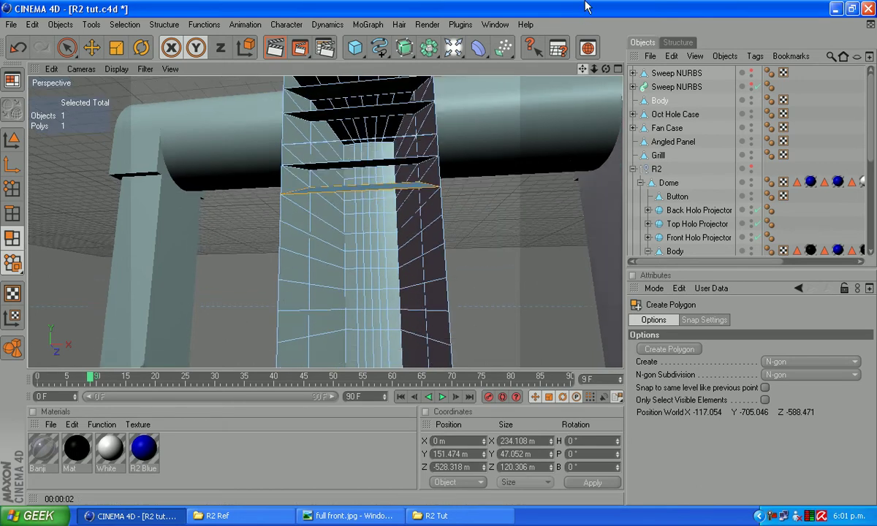
pyautogui.click(442, 214)
pyautogui.click(420, 210)
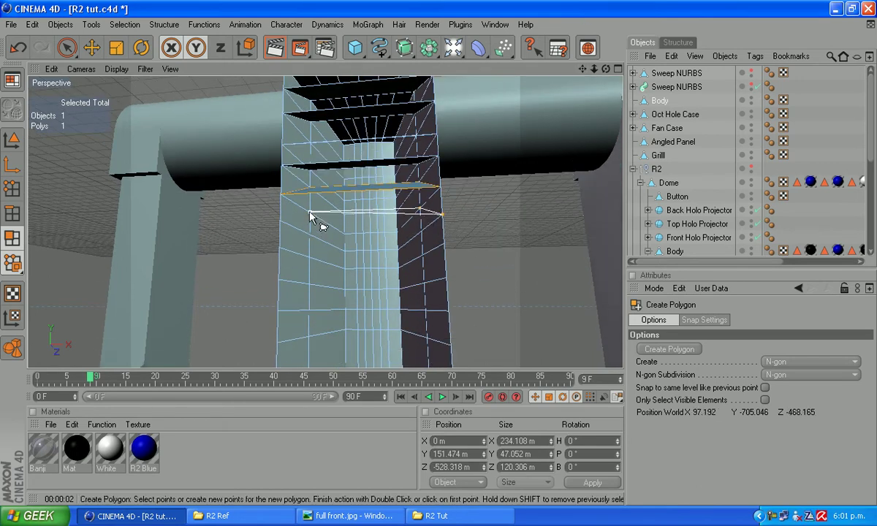
pyautogui.click(280, 220)
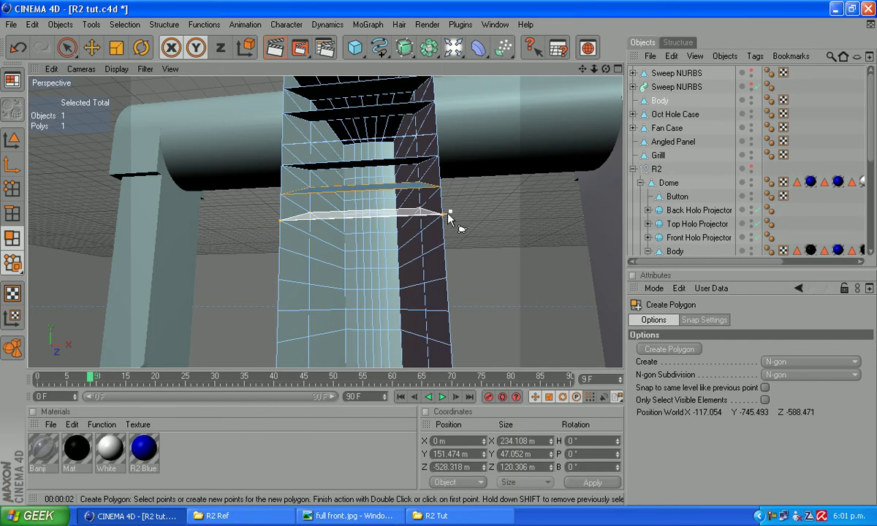
pyautogui.click(443, 213)
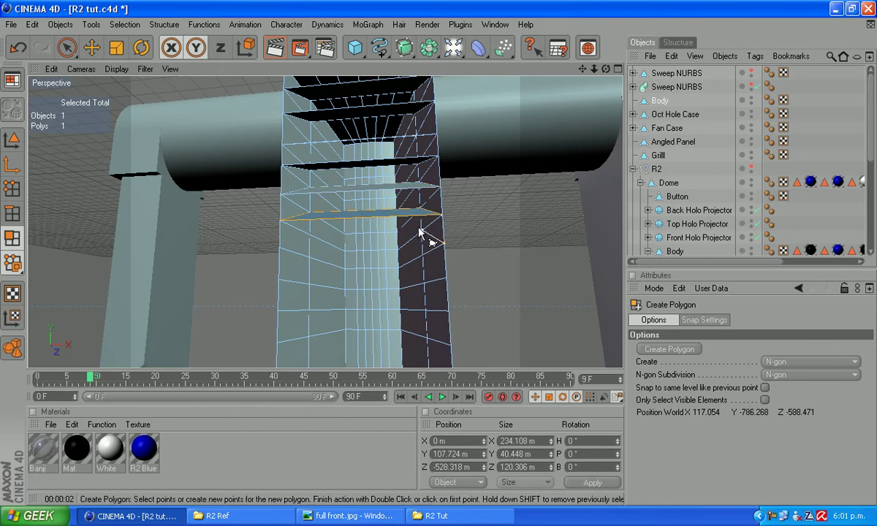
# Create the seventh slat polygon below the sixth, closing it at its starting point on the front edge.
pyautogui.click(420, 233)
pyautogui.click(308, 236)
pyautogui.click(281, 247)
pyautogui.click(445, 243)
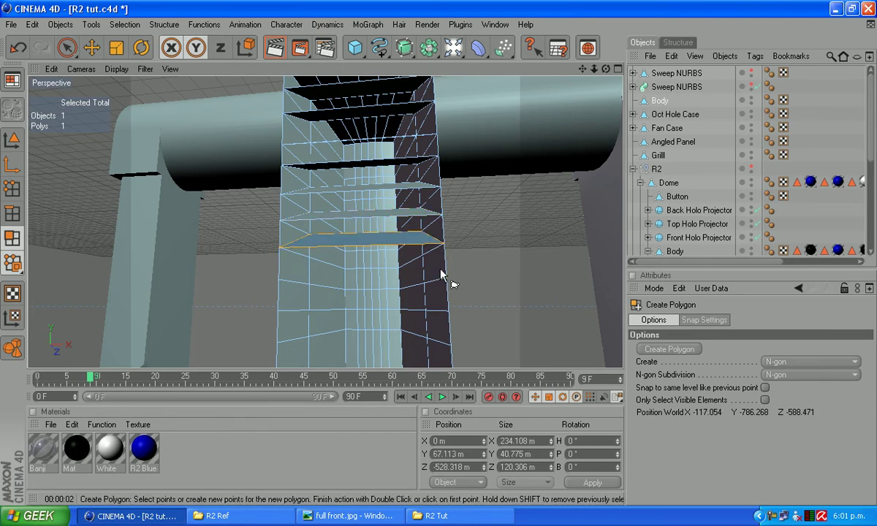
# Create the eighth slat polygon from the next pair of midline points to the front-edge points below them.
pyautogui.click(445, 278)
pyautogui.click(424, 256)
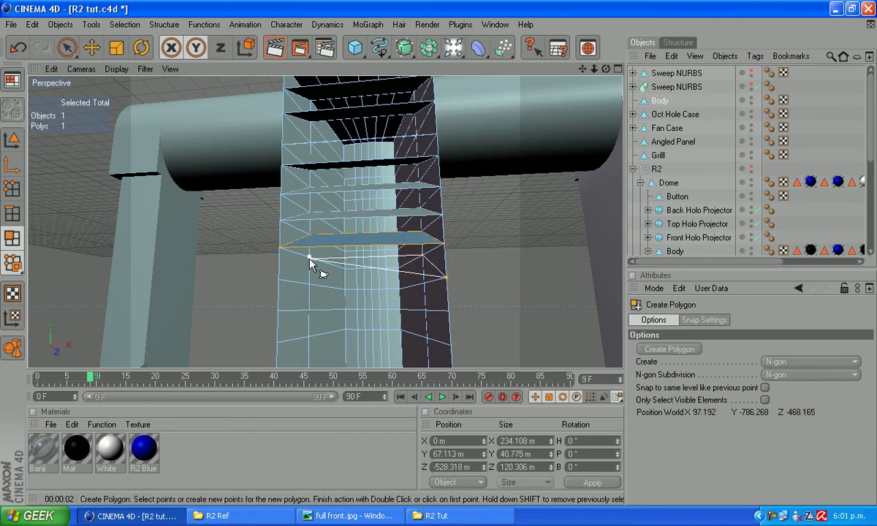
pyautogui.click(310, 257)
pyautogui.click(279, 279)
pyautogui.click(444, 277)
pyautogui.click(446, 278)
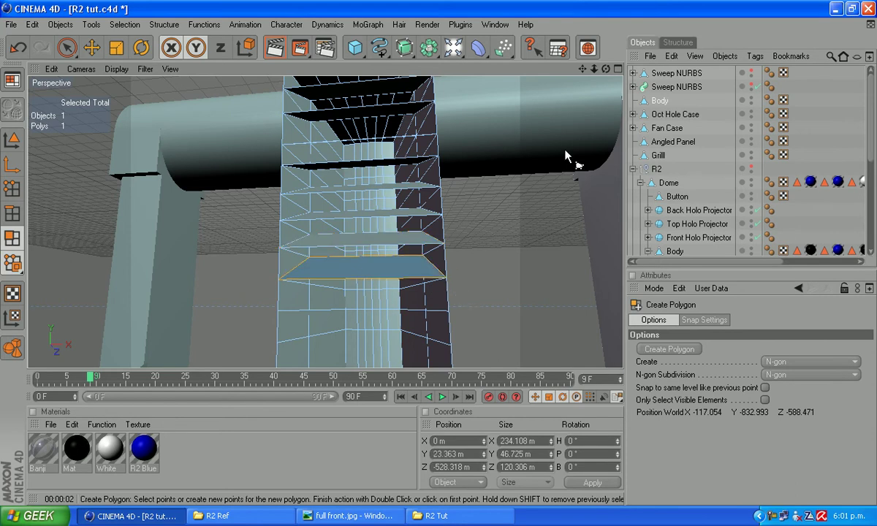
# Create the ninth and tenth slanted slat polygons in the next two rows down the recess.
pyautogui.moveTo(582, 68); pyautogui.dragTo(589, 3)
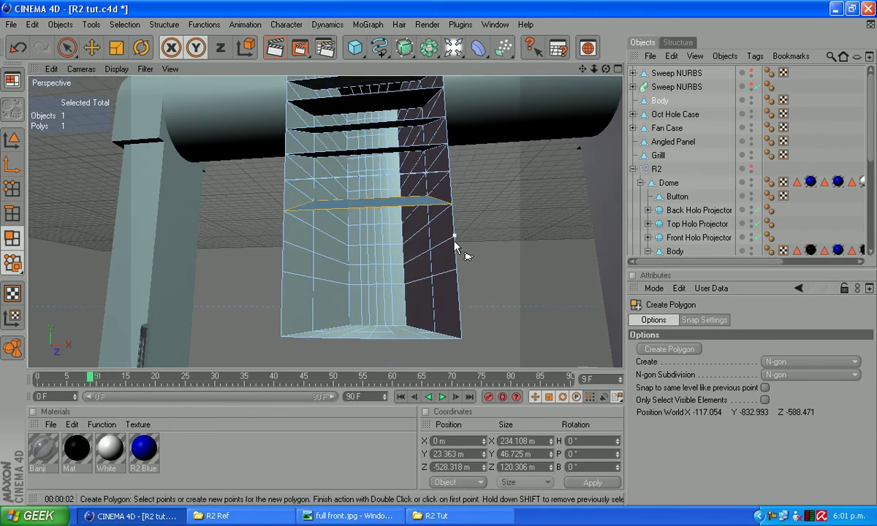
pyautogui.click(428, 223)
pyautogui.click(314, 227)
pyautogui.click(283, 240)
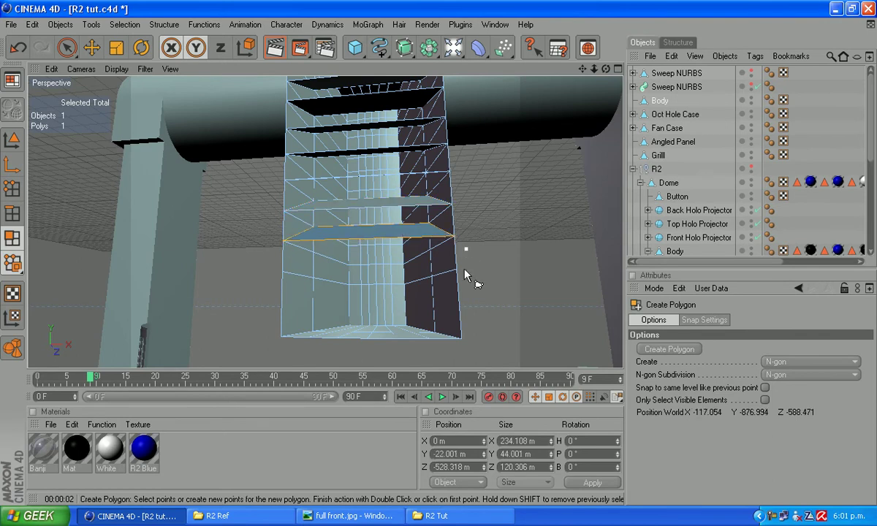
pyautogui.click(431, 250)
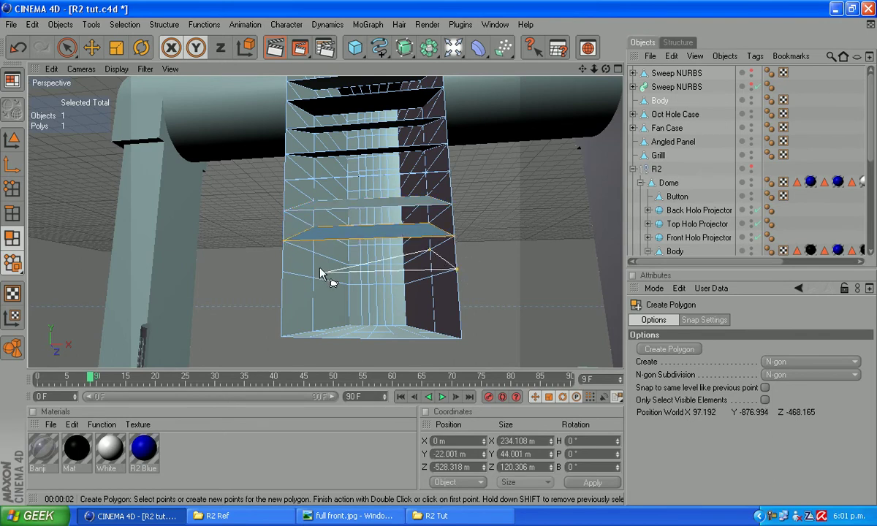
pyautogui.click(281, 272)
pyautogui.click(457, 269)
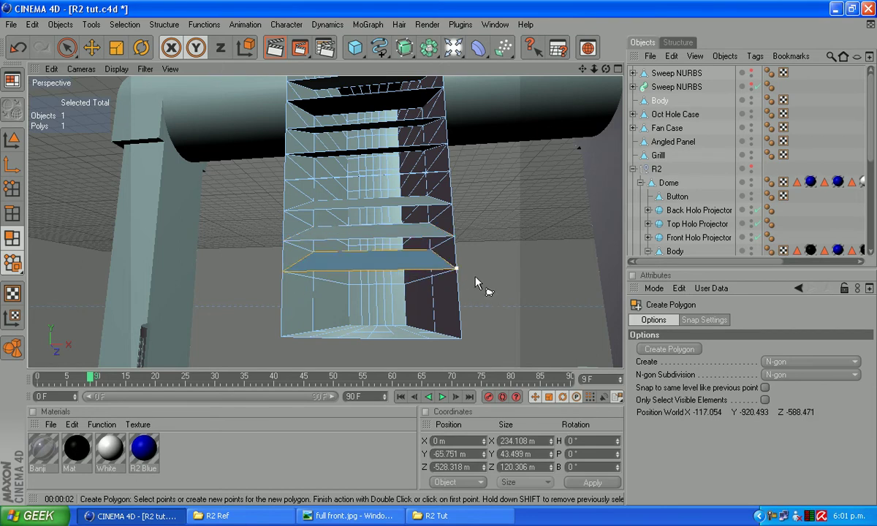
# Create the taller last polygon, joining the midline points below the tenth slat to the recess's bottom front corners.
pyautogui.click(462, 339)
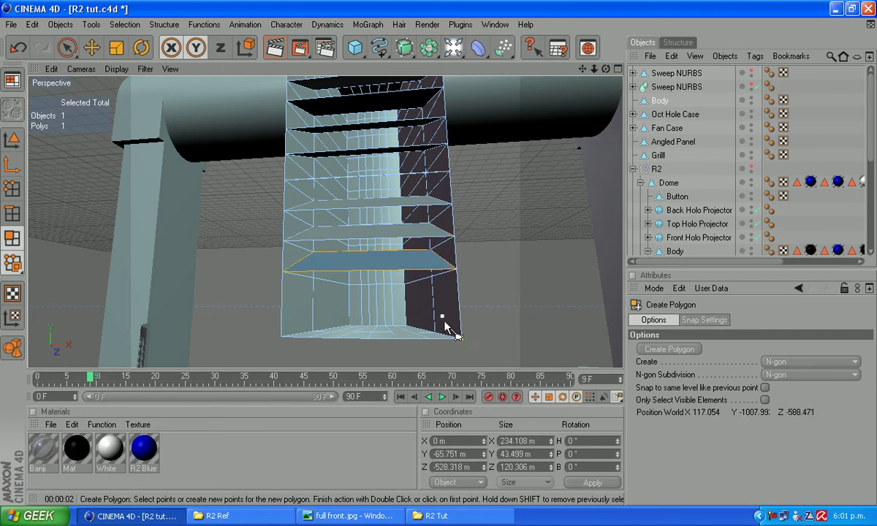
pyautogui.click(432, 277)
pyautogui.click(283, 275)
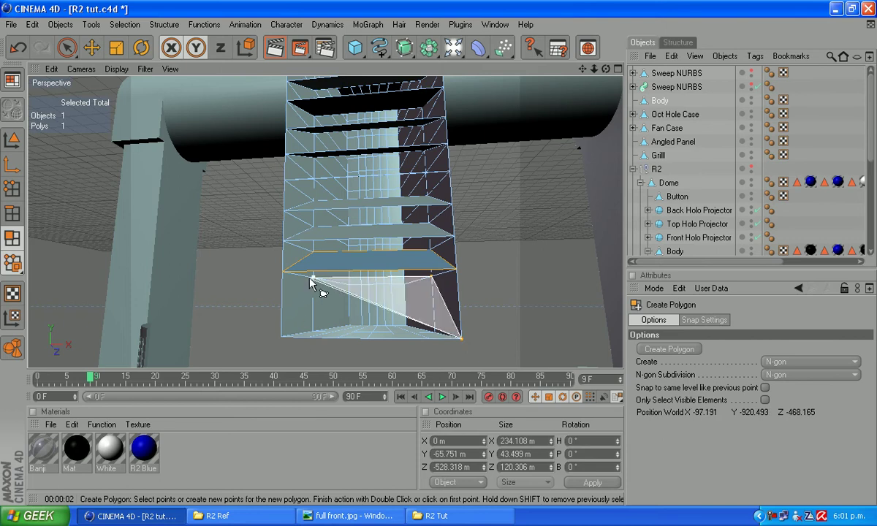
pyautogui.click(282, 337)
pyautogui.click(462, 339)
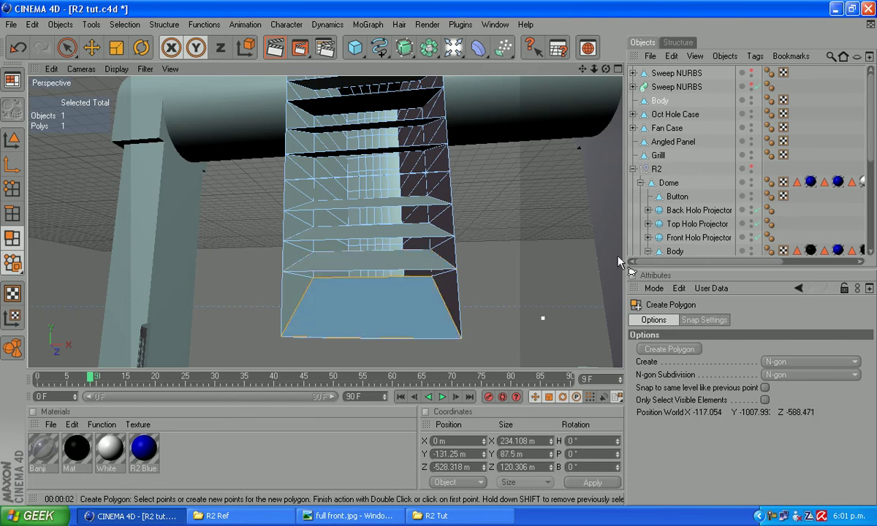
# Extrude the tall bottom polygon of the vent recess by an offset of about -1.7 m.
pyautogui.moveTo(602, 70); pyautogui.dragTo(155, 7)
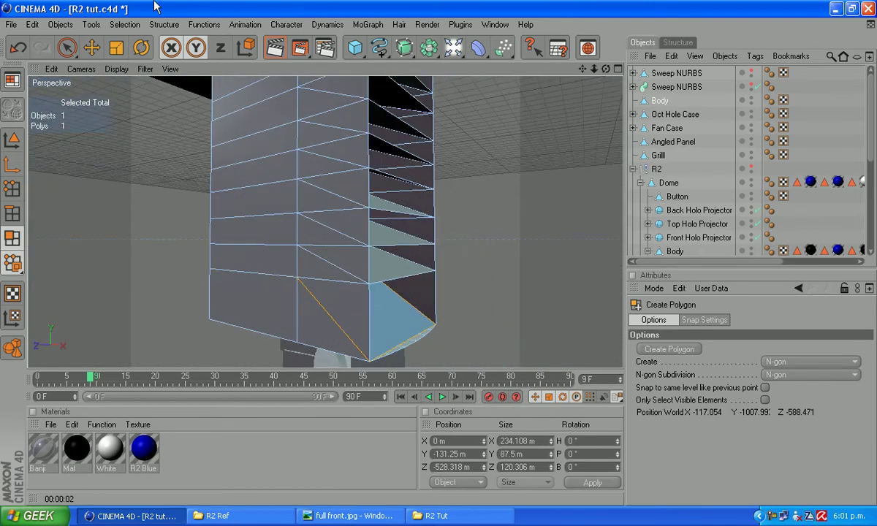
pyautogui.moveTo(606, 69); pyautogui.dragTo(600, 110)
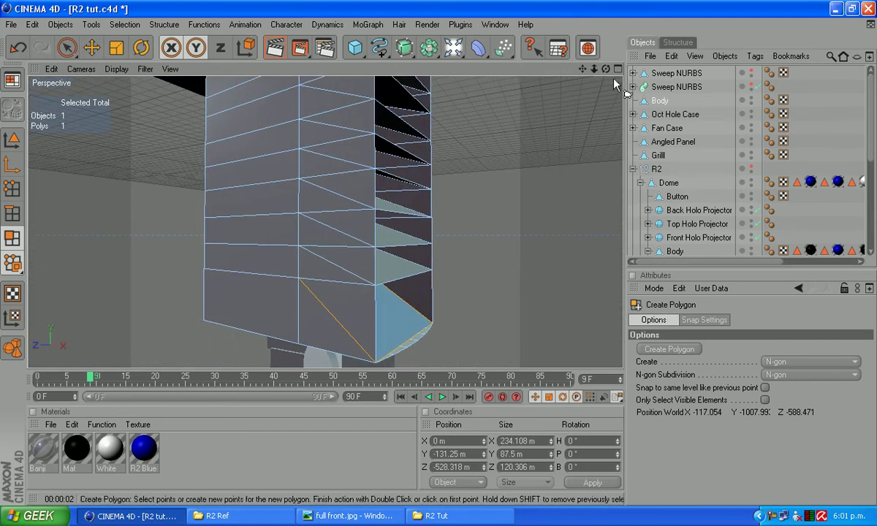
pyautogui.moveTo(606, 68); pyautogui.dragTo(635, 121)
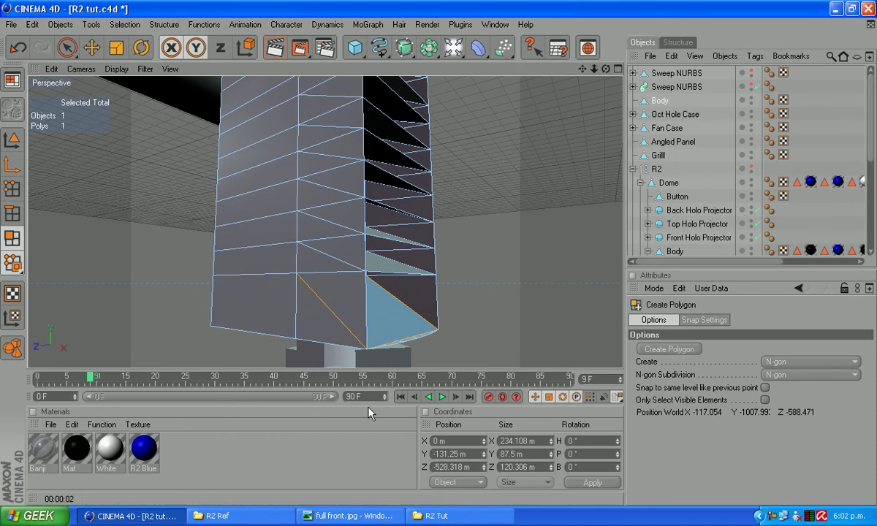
pyautogui.rightClick(497, 292)
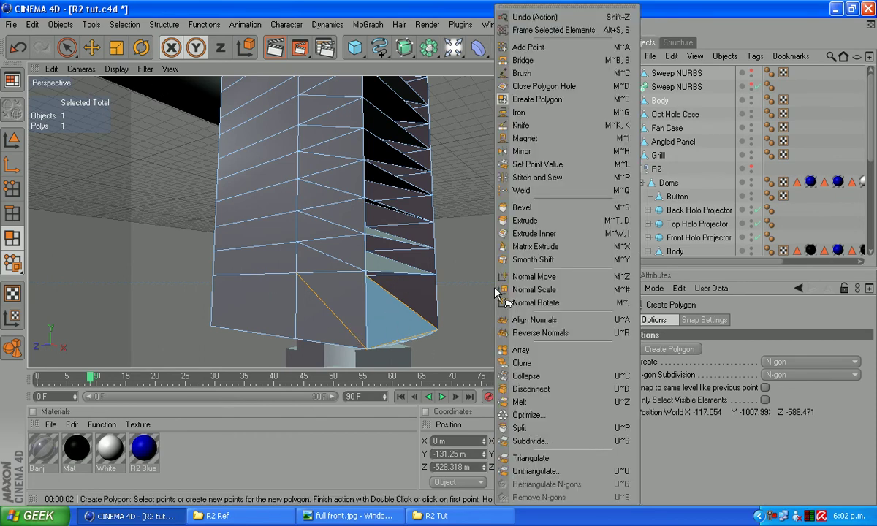
pyautogui.click(528, 221)
pyautogui.moveTo(517, 320); pyautogui.dragTo(505, 319)
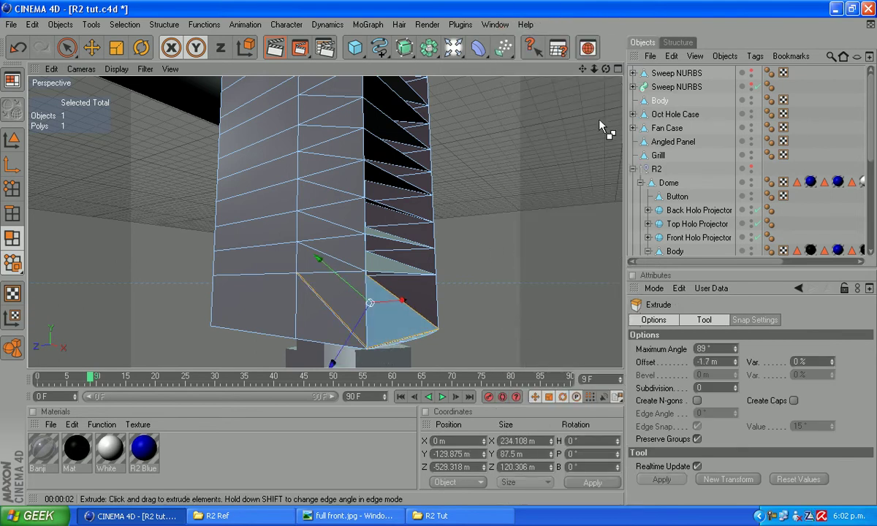
# Select the ten slat polygons above the bottom one and extrude them together by an offset of about 2.3 m.
pyautogui.moveTo(580, 68); pyautogui.dragTo(563, 169)
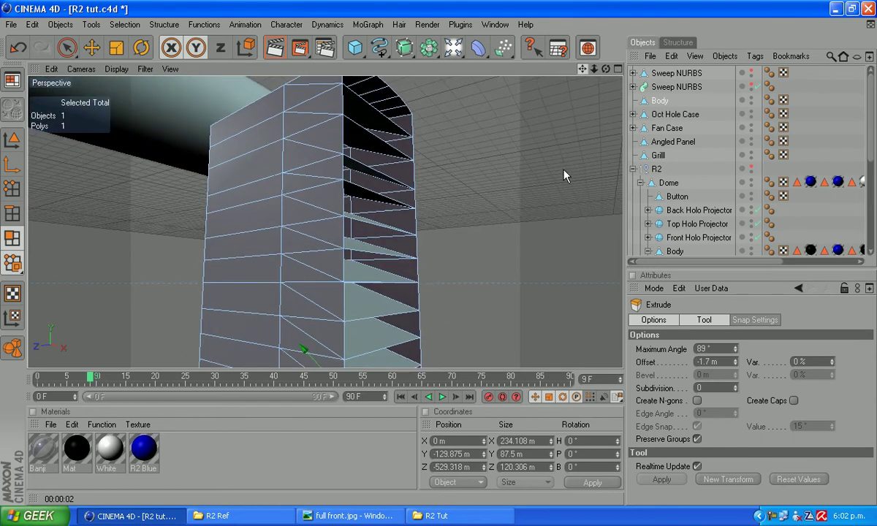
pyautogui.click(66, 47)
pyautogui.moveTo(374, 345); pyautogui.dragTo(364, 260)
pyautogui.keyDown('shift'); pyautogui.click(360, 253); pyautogui.keyUp('shift')
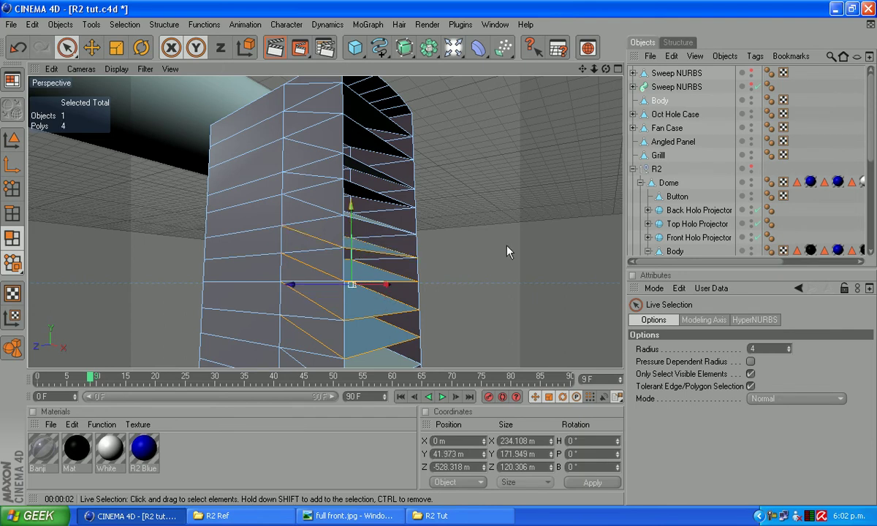
pyautogui.keyDown('alt'); pyautogui.moveTo(569, 69); pyautogui.dragTo(613, 5); pyautogui.keyUp('alt')
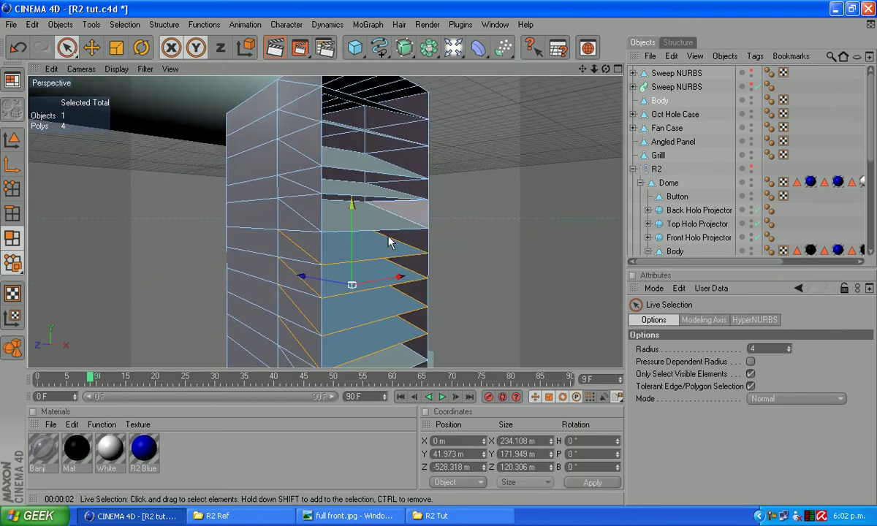
pyautogui.keyDown('shift'); pyautogui.click(361, 223); pyautogui.keyUp('shift')
pyautogui.keyDown('shift'); pyautogui.click(355, 193); pyautogui.keyUp('shift')
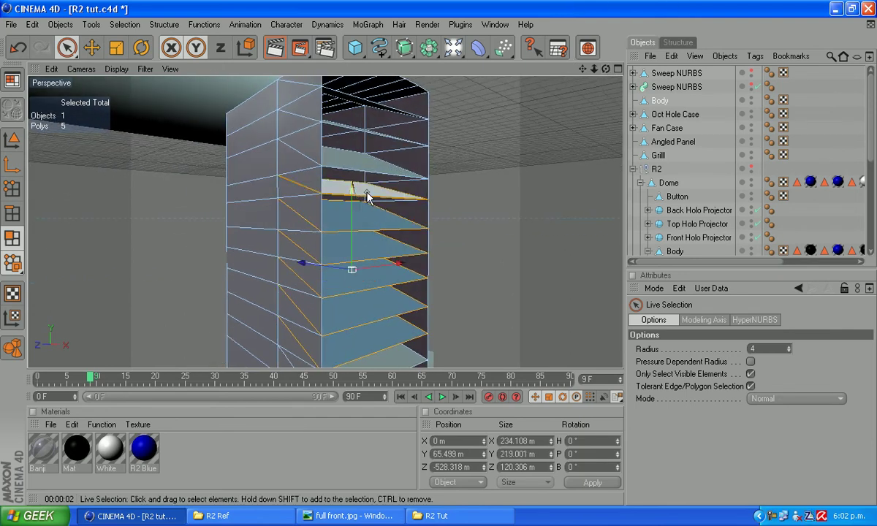
pyautogui.keyDown('shift'); pyautogui.click(366, 176); pyautogui.keyUp('shift')
pyautogui.keyDown('alt'); pyautogui.moveTo(598, 82); pyautogui.dragTo(473, 101); pyautogui.keyUp('alt')
pyautogui.keyDown('shift'); pyautogui.click(362, 141); pyautogui.keyUp('shift')
pyautogui.keyDown('shift'); pyautogui.click(365, 113); pyautogui.keyUp('shift')
pyautogui.rightClick(518, 314)
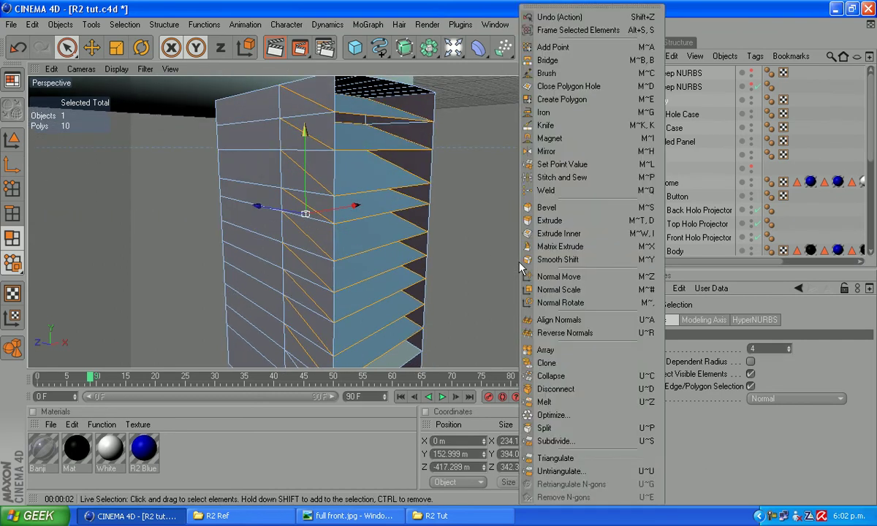
pyautogui.click(550, 220)
pyautogui.moveTo(524, 262); pyautogui.dragTo(540, 268)
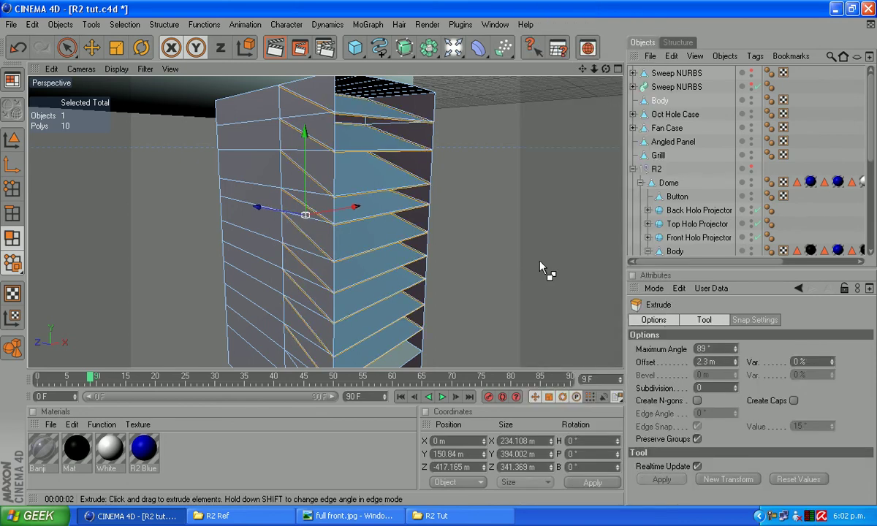
# Make the two Sweep NURBS vent frame objects and the R2 group visible again in the viewport.
pyautogui.moveTo(606, 69); pyautogui.dragTo(614, 74)
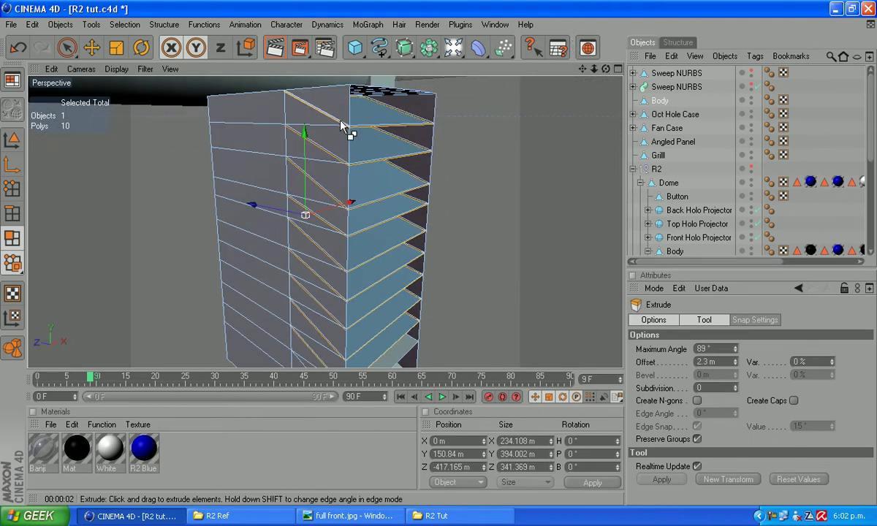
pyautogui.moveTo(606, 70); pyautogui.dragTo(678, 75)
pyautogui.moveTo(581, 68); pyautogui.dragTo(581, 59)
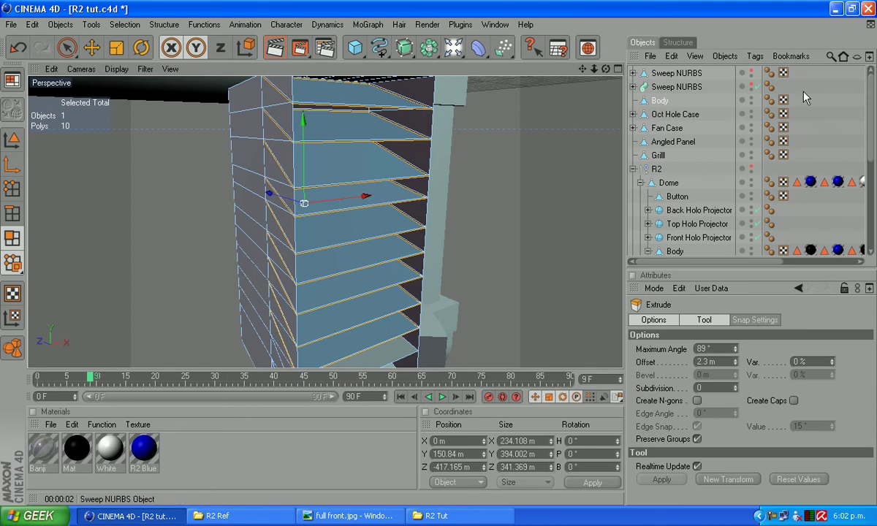
pyautogui.click(751, 73)
pyautogui.click(751, 85)
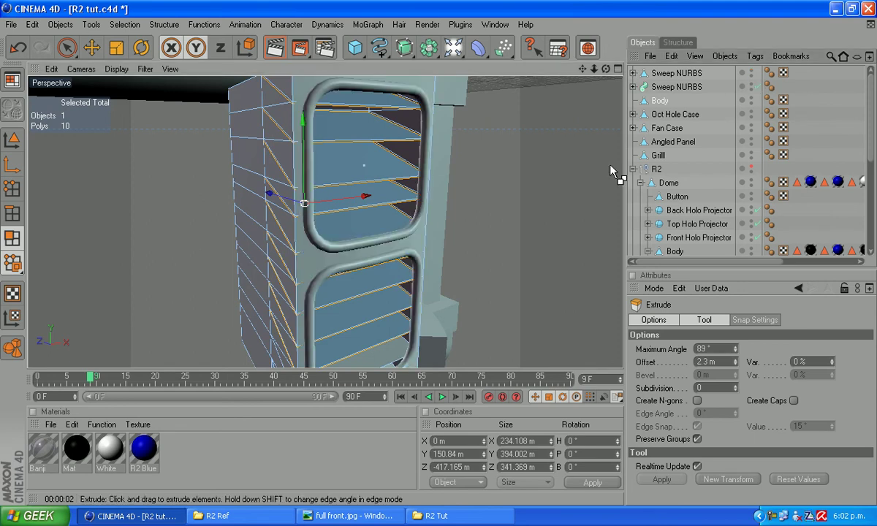
pyautogui.moveTo(606, 69); pyautogui.dragTo(458, 303)
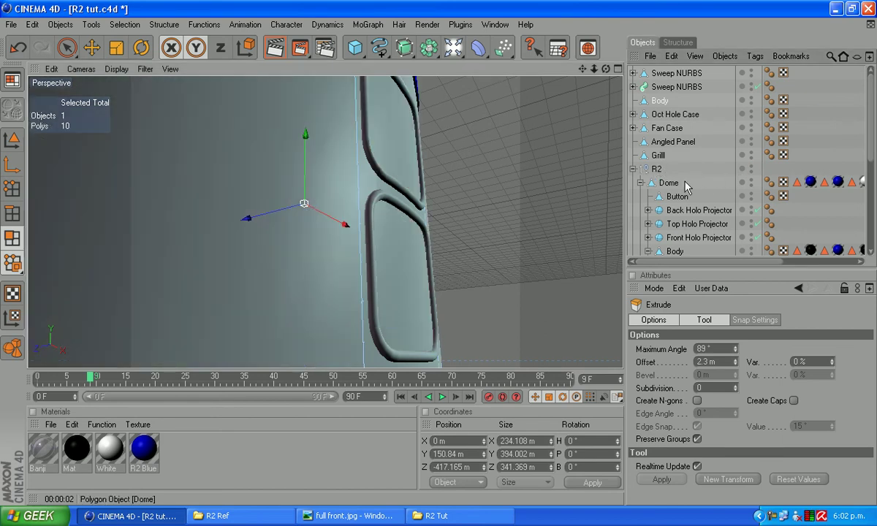
# Make the Body object under Dome the active object for polygon editing.
pyautogui.click(656, 168)
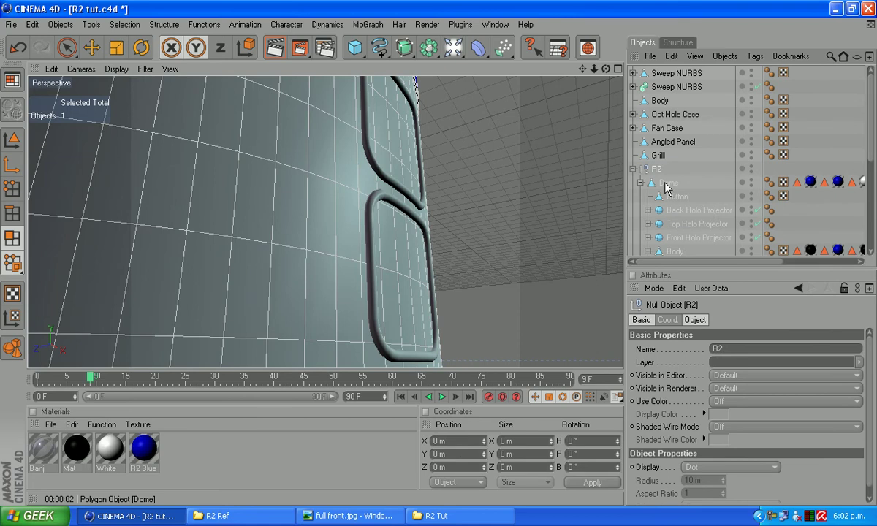
pyautogui.click(671, 250)
pyautogui.click(672, 250)
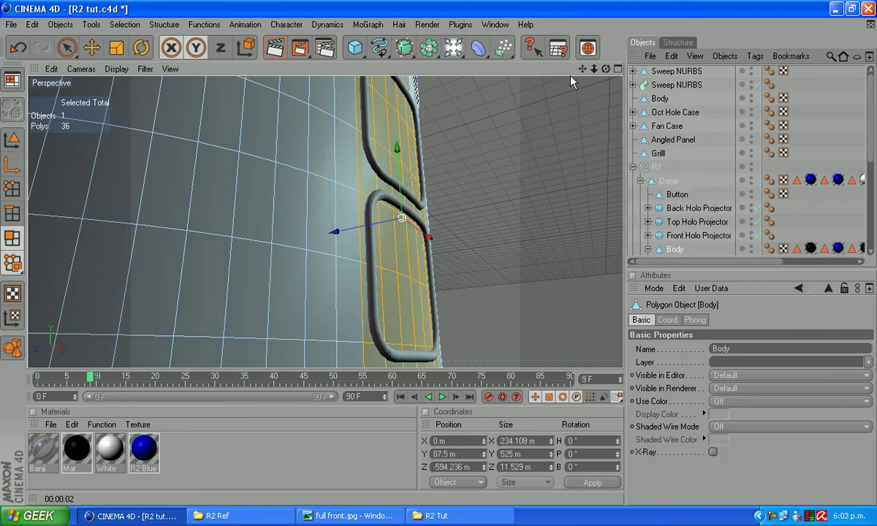
# Delete the selected Body polygons that cover the vent recess behind both frames.
pyautogui.moveTo(583, 72); pyautogui.dragTo(578, 101)
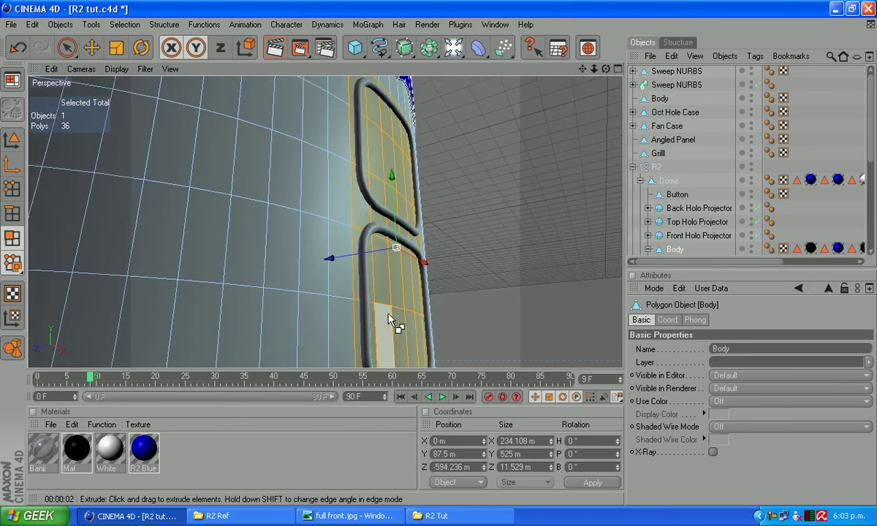
pyautogui.press('Delete')
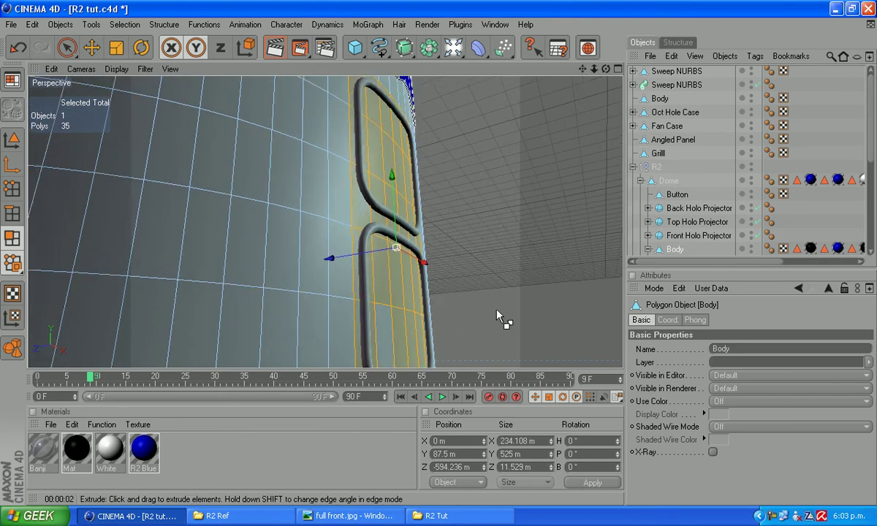
pyautogui.click(384, 337)
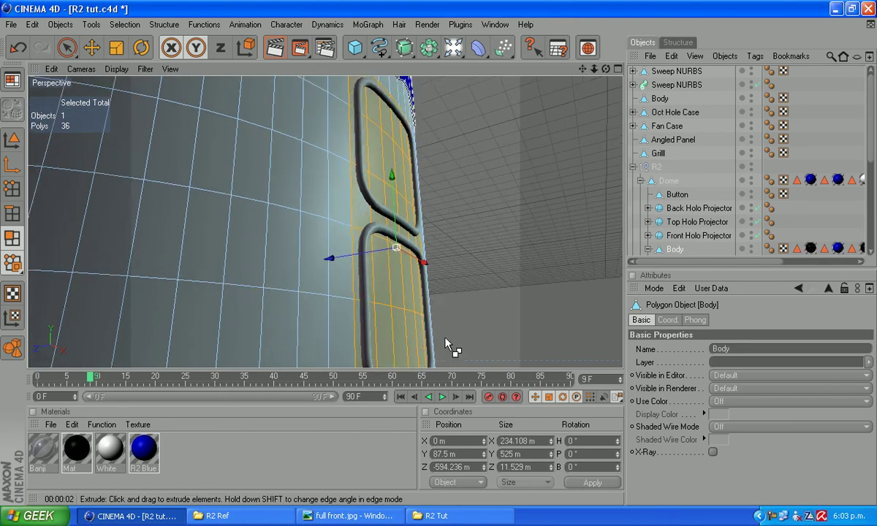
pyautogui.press('Delete')
pyautogui.moveTo(605, 68); pyautogui.dragTo(729, 11)
pyautogui.scroll(-6, 462, 129)
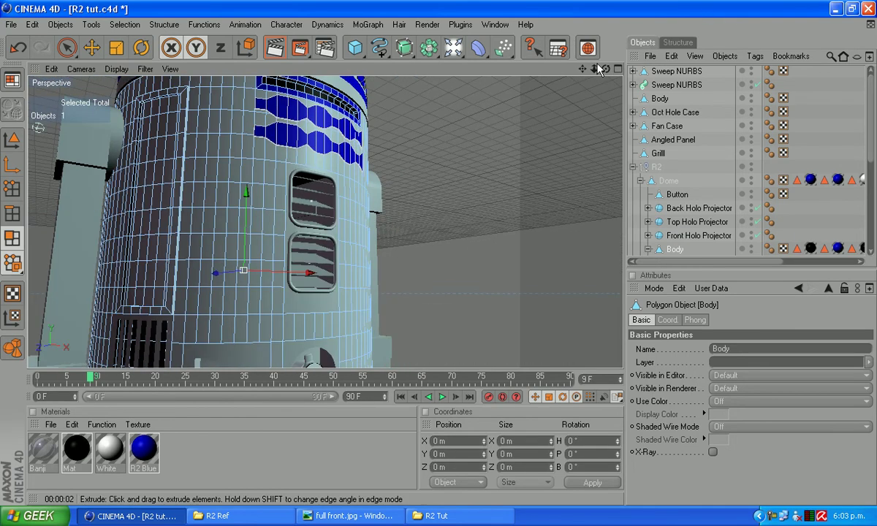
# Render the view of the slatted vents and compare it with the full front.jpg photo in Windows Picture and Fax Viewer.
pyautogui.moveTo(606, 69); pyautogui.dragTo(647, 21)
pyautogui.click(426, 24)
pyautogui.click(430, 46)
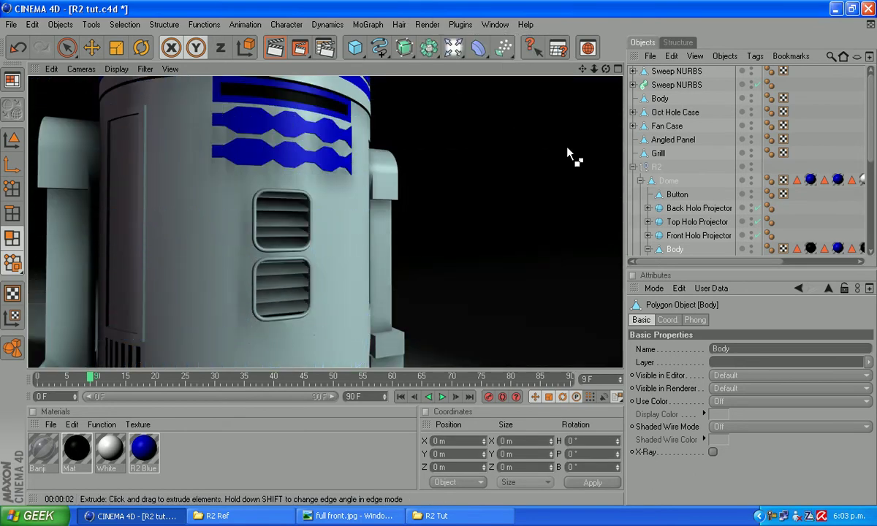
pyautogui.moveTo(606, 69)
pyautogui.mouseDown()
pyautogui.moveTo(688, 69)
pyautogui.moveTo(689, 112)
pyautogui.moveTo(661, 116)
pyautogui.mouseUp()
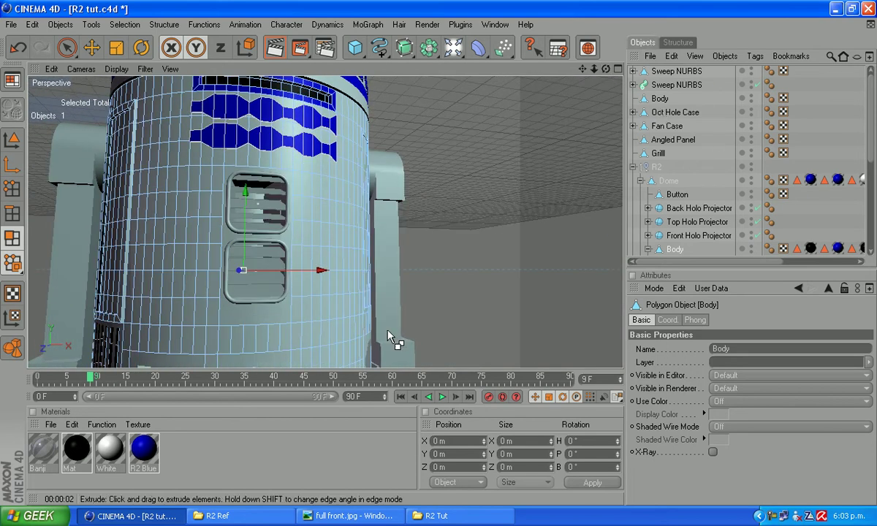
pyautogui.click(358, 515)
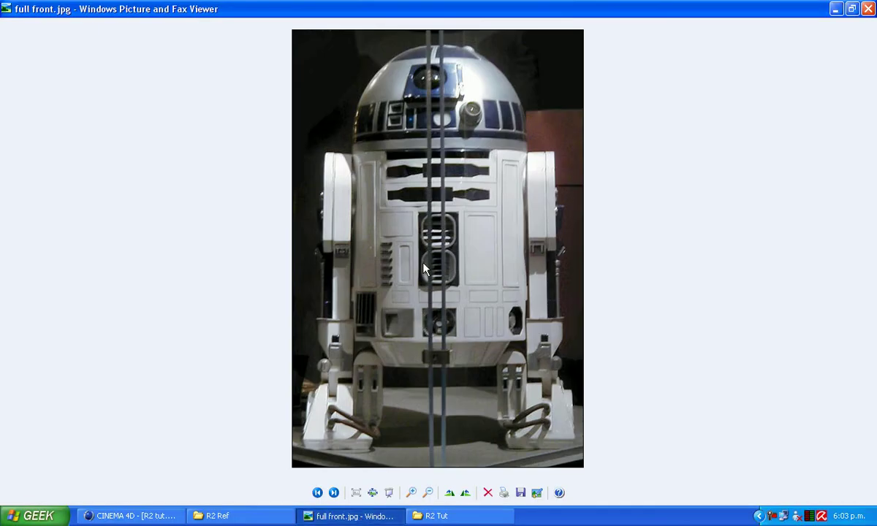
pyautogui.click(134, 517)
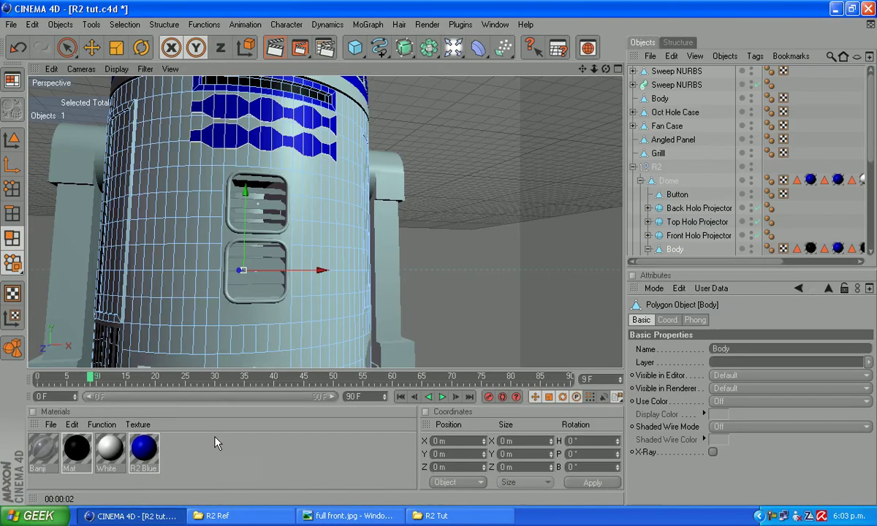
# Undo the polygon deletion and deselect the two outer columns of Body polygons on each side of the lower vent.
pyautogui.click(17, 49)
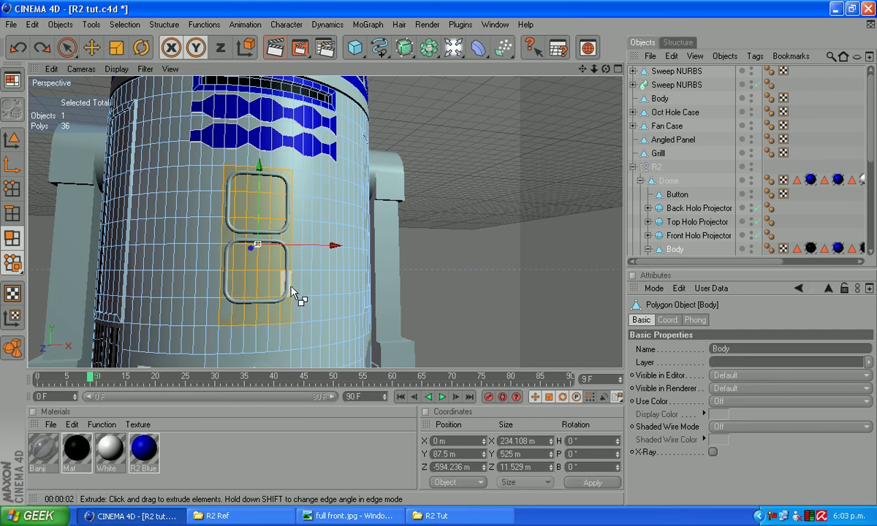
pyautogui.keyDown('ctrl'); pyautogui.click(240, 285); pyautogui.keyUp('ctrl')
pyautogui.keyDown('ctrl'); pyautogui.click(241, 255); pyautogui.keyUp('ctrl')
pyautogui.keyDown('ctrl'); pyautogui.click(233, 320); pyautogui.keyUp('ctrl')
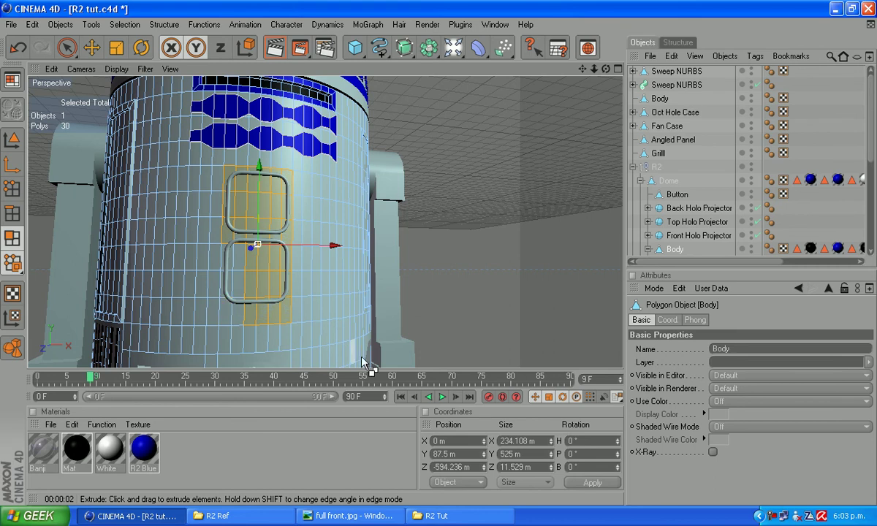
pyautogui.keyDown('ctrl'); pyautogui.click(287, 284); pyautogui.keyUp('ctrl')
pyautogui.keyDown('ctrl'); pyautogui.click(289, 314); pyautogui.keyUp('ctrl')
pyautogui.keyDown('ctrl'); pyautogui.click(280, 256); pyautogui.keyUp('ctrl')
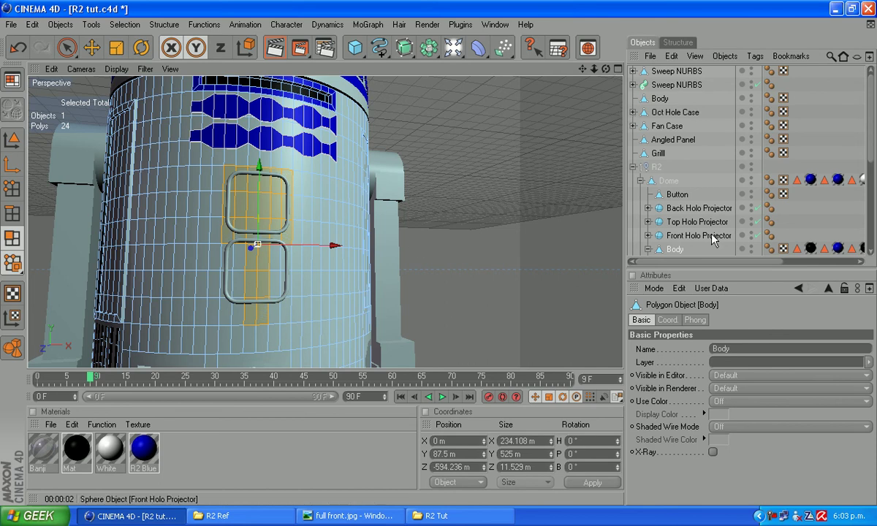
pyautogui.press('Delete')
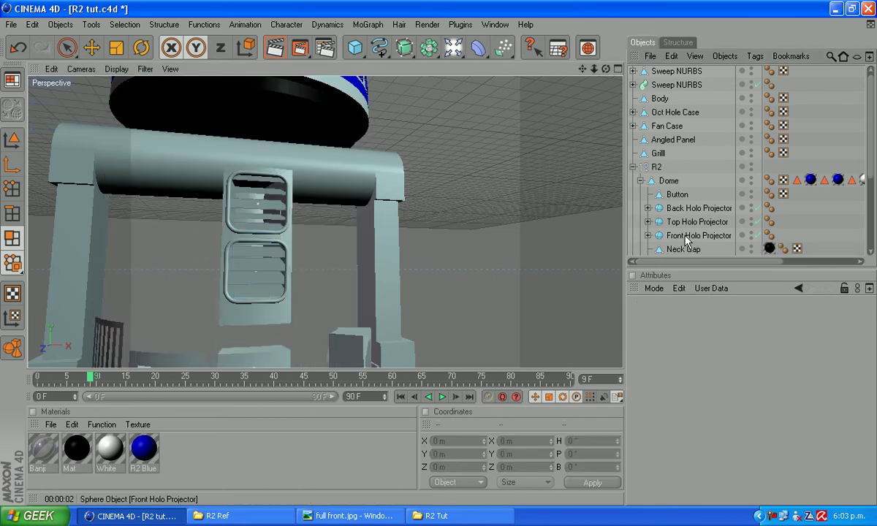
pyautogui.click(421, 28)
pyautogui.click(435, 40)
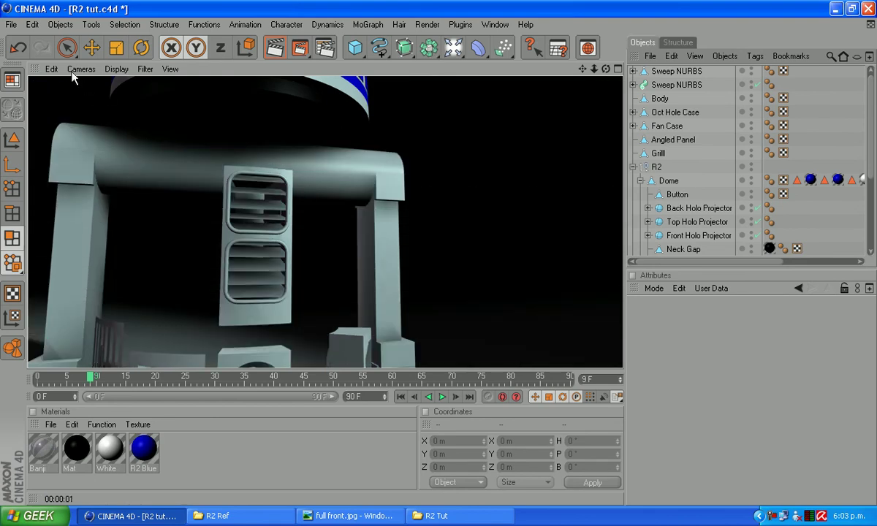
pyautogui.click(22, 47)
pyautogui.click(20, 49)
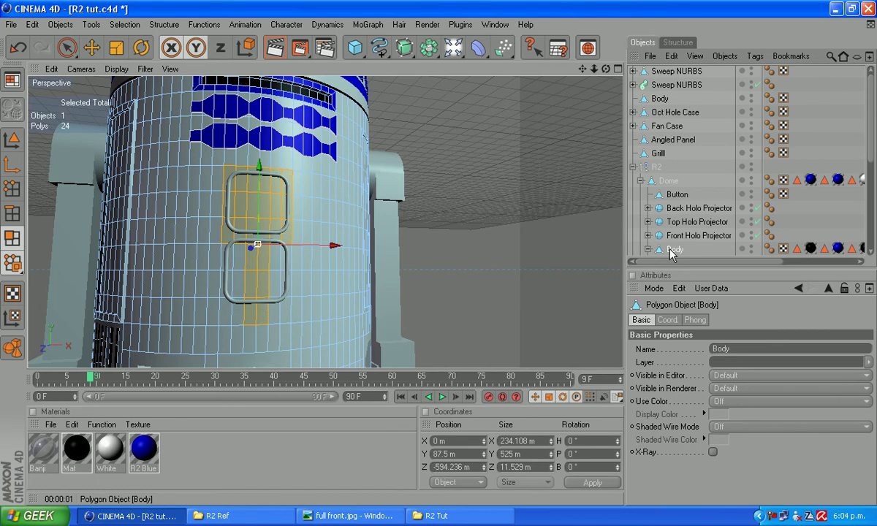
pyautogui.hotkey('ctrl', 'z')
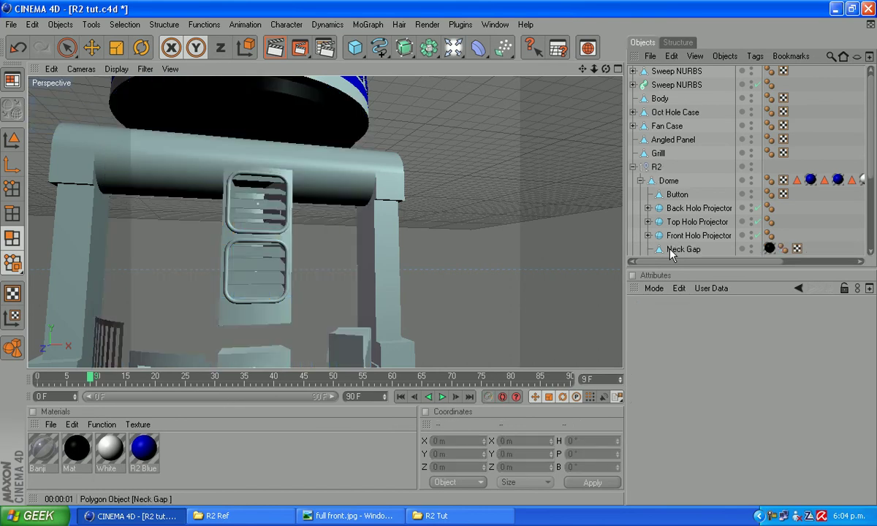
pyautogui.click(11, 24)
pyautogui.click(55, 54)
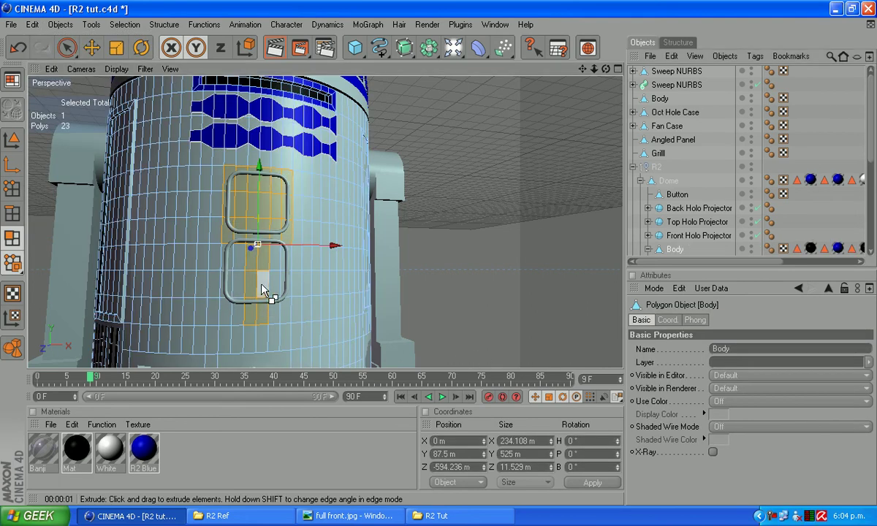
# Delete the selected Body polygons over the upper vent and the lower vent's middle columns, and render the view.
pyautogui.press('Delete')
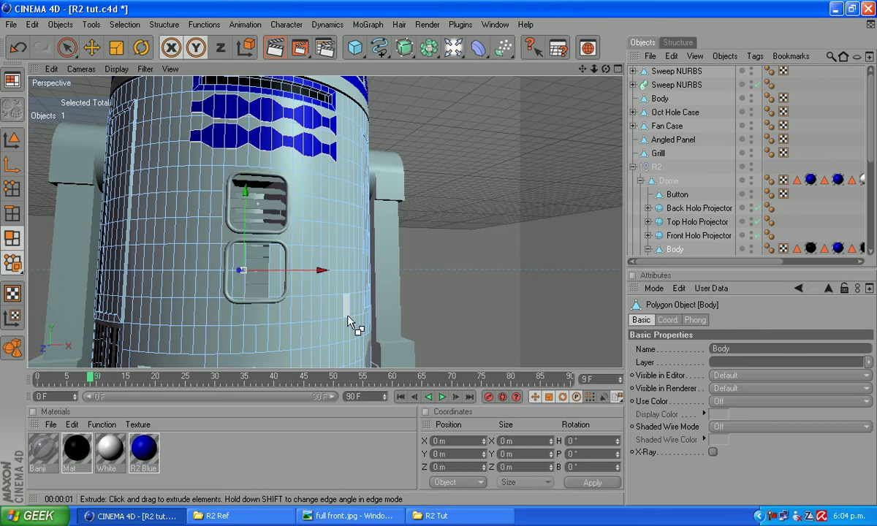
pyautogui.click(430, 24)
pyautogui.click(438, 40)
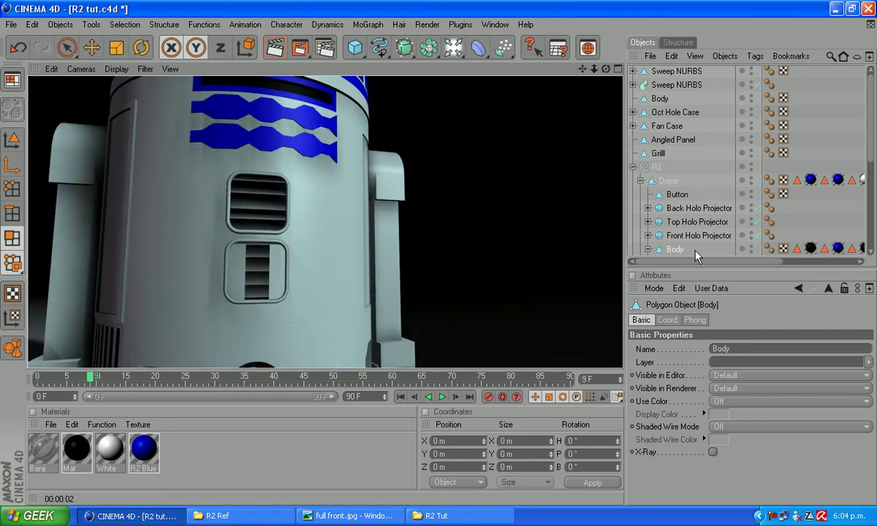
# Undo the last deletion of Body polygons behind the vents and render the view with the whole droid in frame.
pyautogui.click(16, 49)
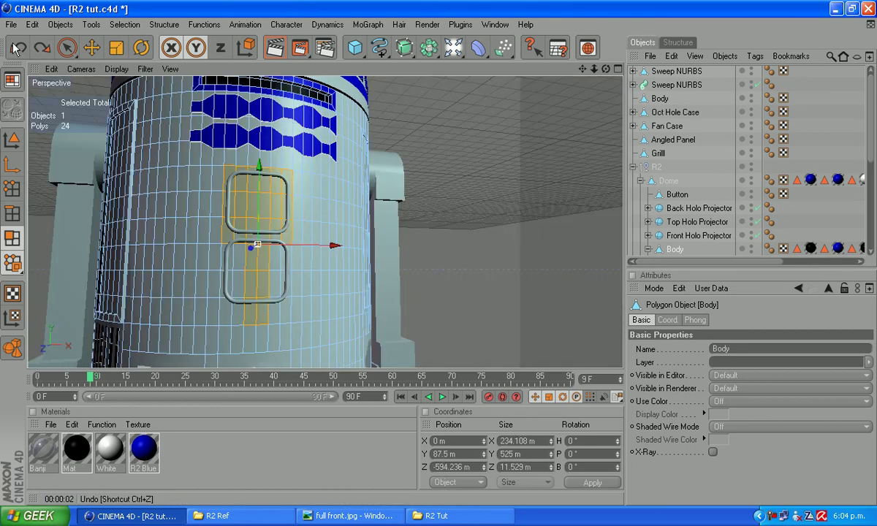
pyautogui.press('d')
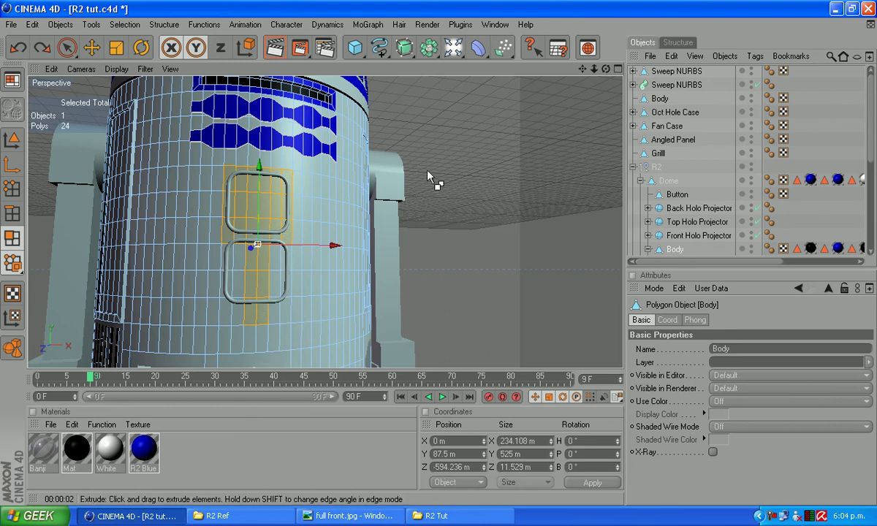
pyautogui.scroll(-10, 174, 258)
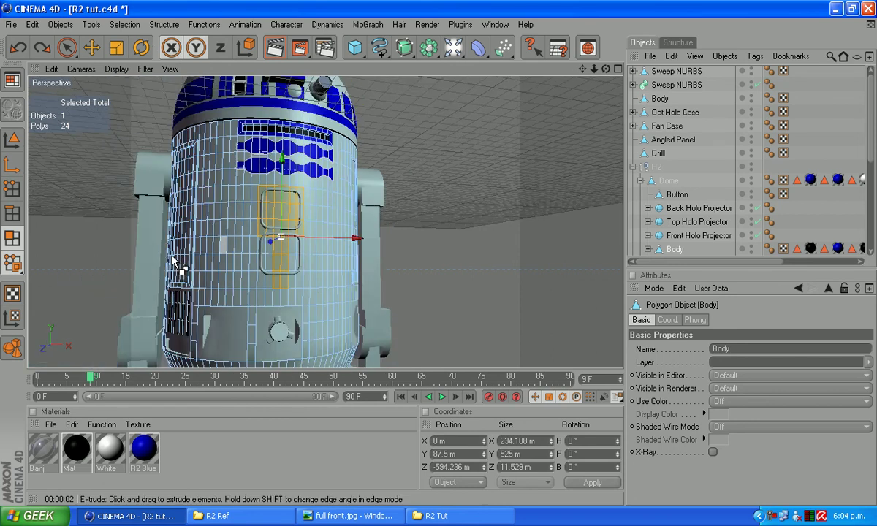
pyautogui.click(424, 25)
pyautogui.click(443, 57)
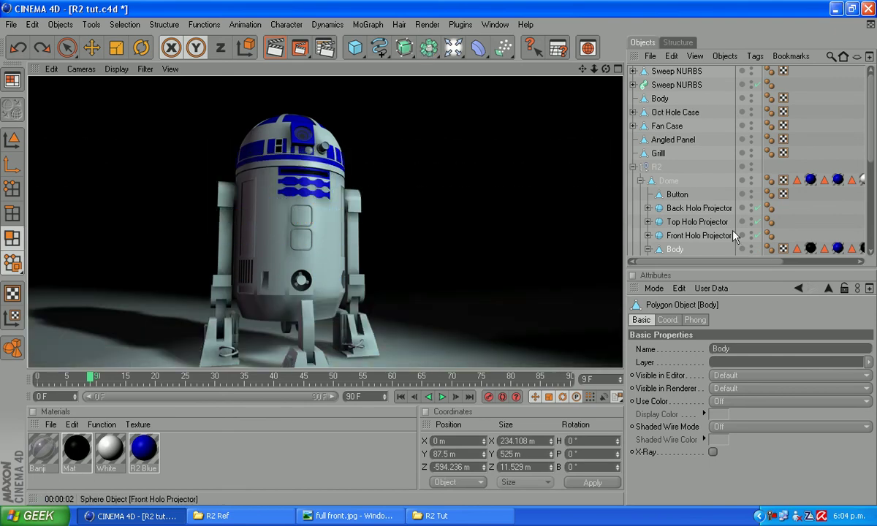
# Deselect a Body polygon at the lower end of the lower vent's selection and delete the remaining selected polygons behind the vents.
pyautogui.click(673, 250)
pyautogui.press('d')
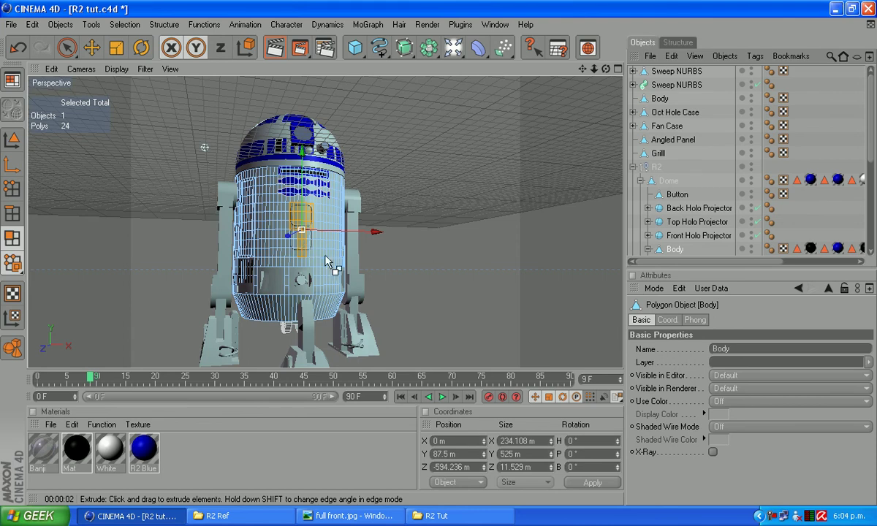
pyautogui.keyDown('ctrl'); pyautogui.click(299, 256); pyautogui.keyUp('ctrl')
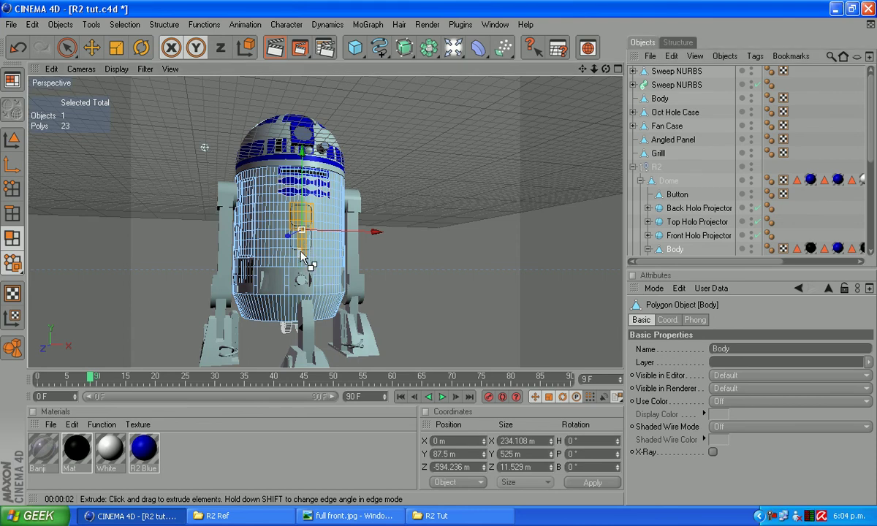
pyautogui.hotkey('ctrl', 'shift', 'a')
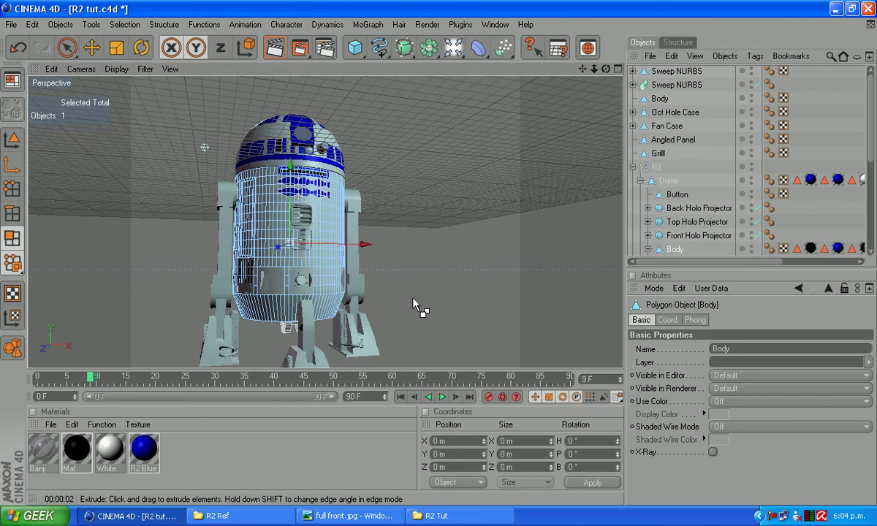
# Render the whole droid with the opened vents and compare it with the full front.jpg photo in Windows Picture and Fax Viewer.
pyautogui.click(427, 24)
pyautogui.click(443, 46)
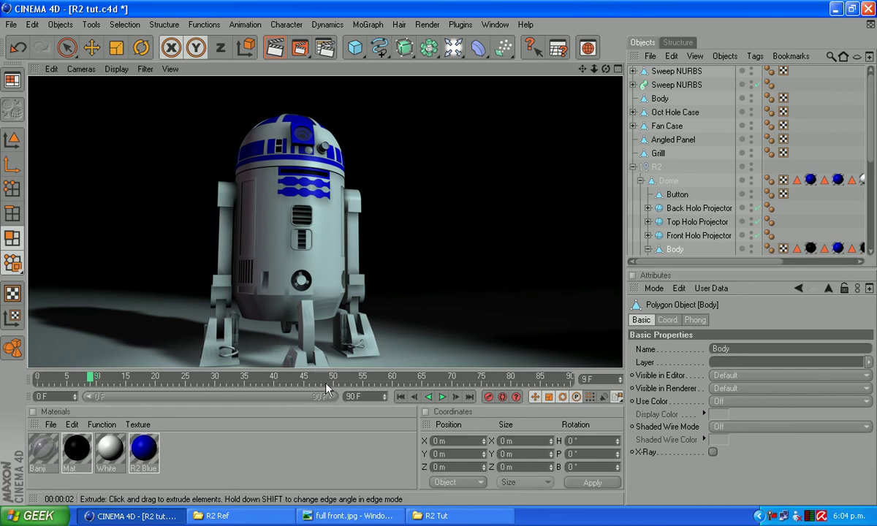
pyautogui.click(347, 515)
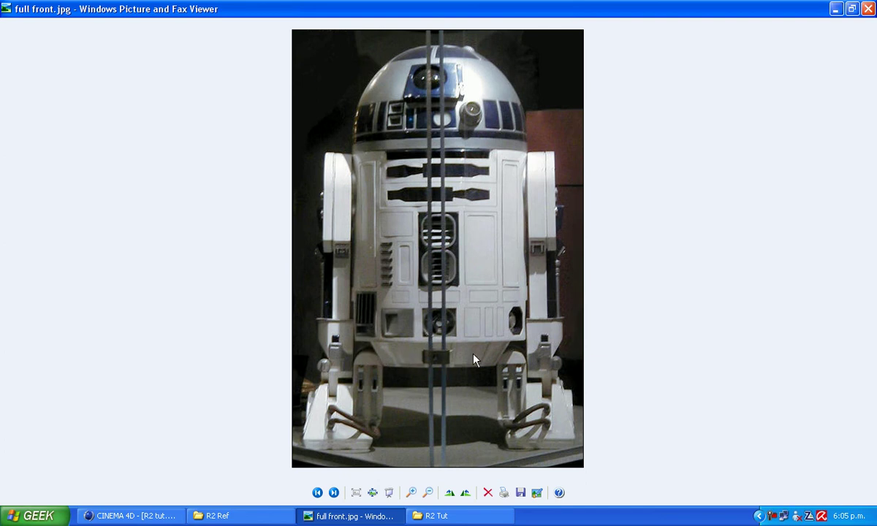
pyautogui.click(143, 517)
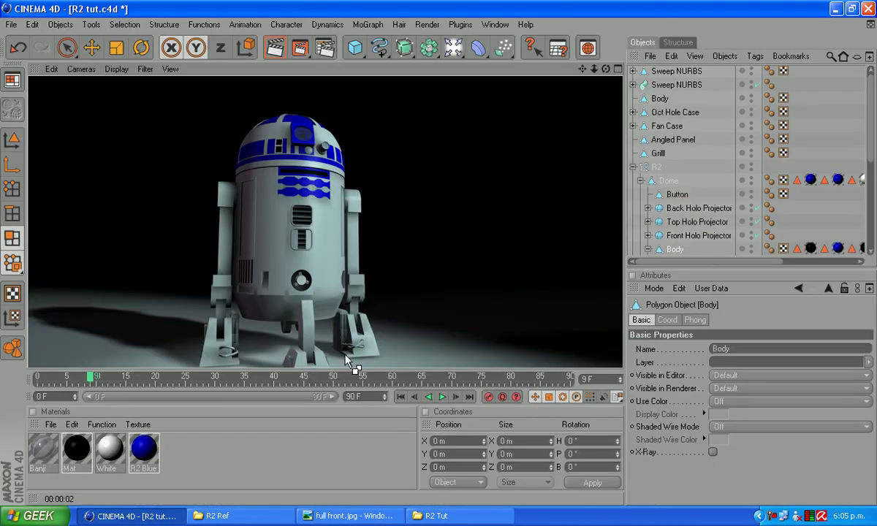